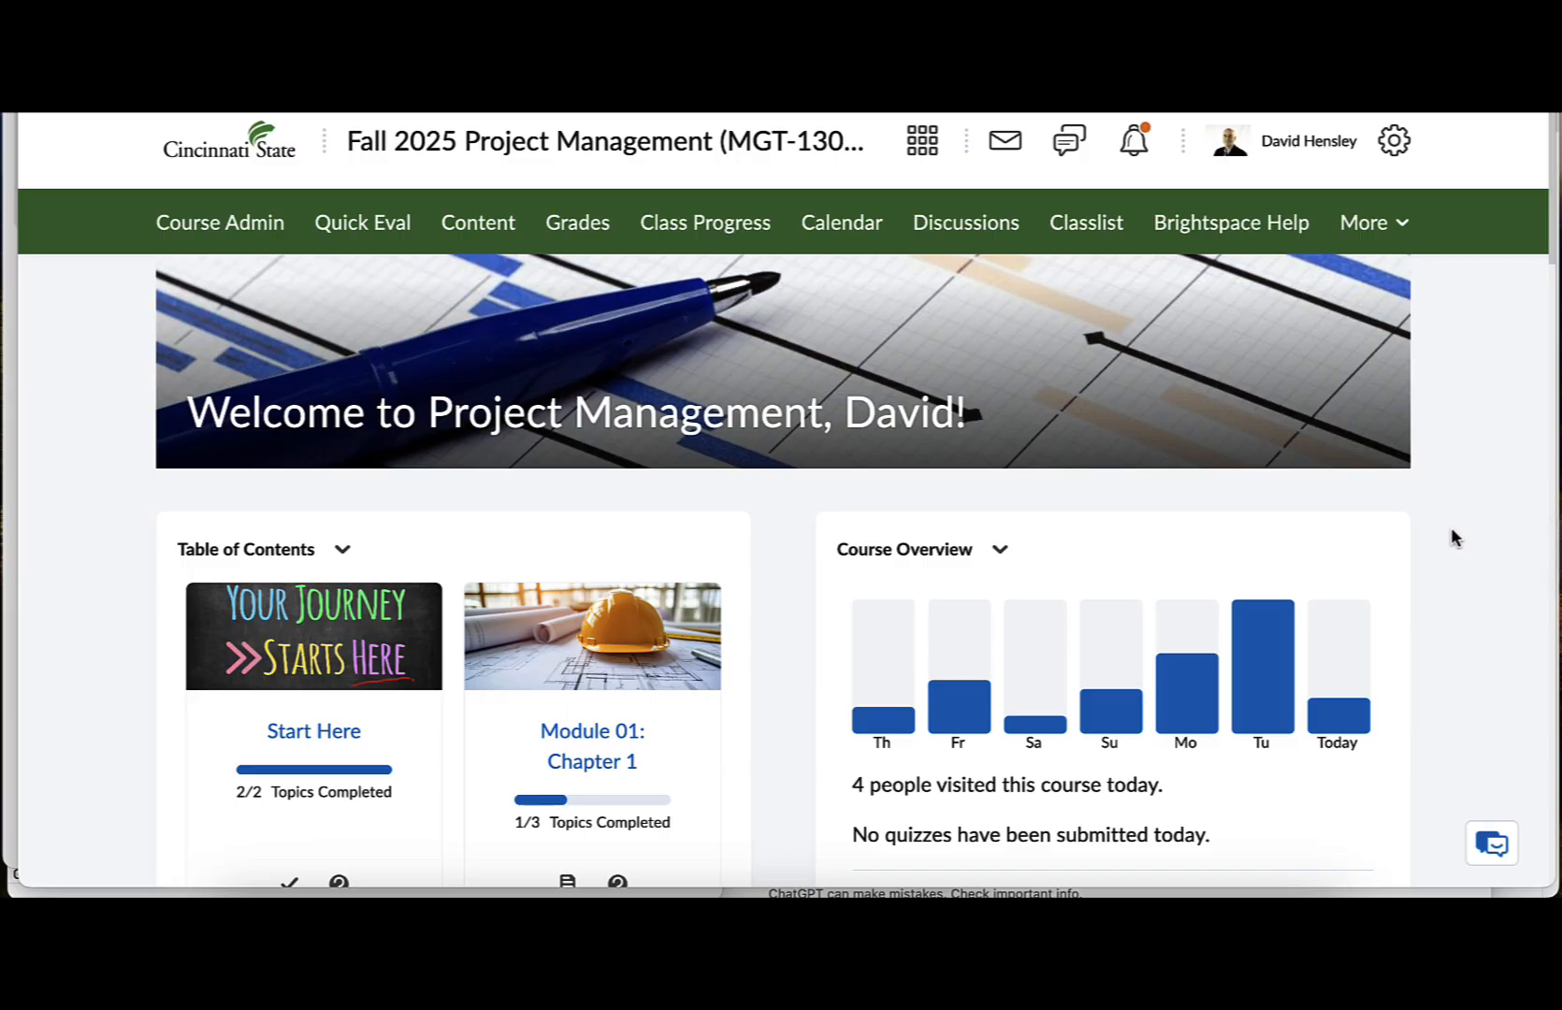
View the Quick Eval activities and the new submissions for the Name, Logo and Communication Plan group assignment, and return to the assignments list.
click(387, 232)
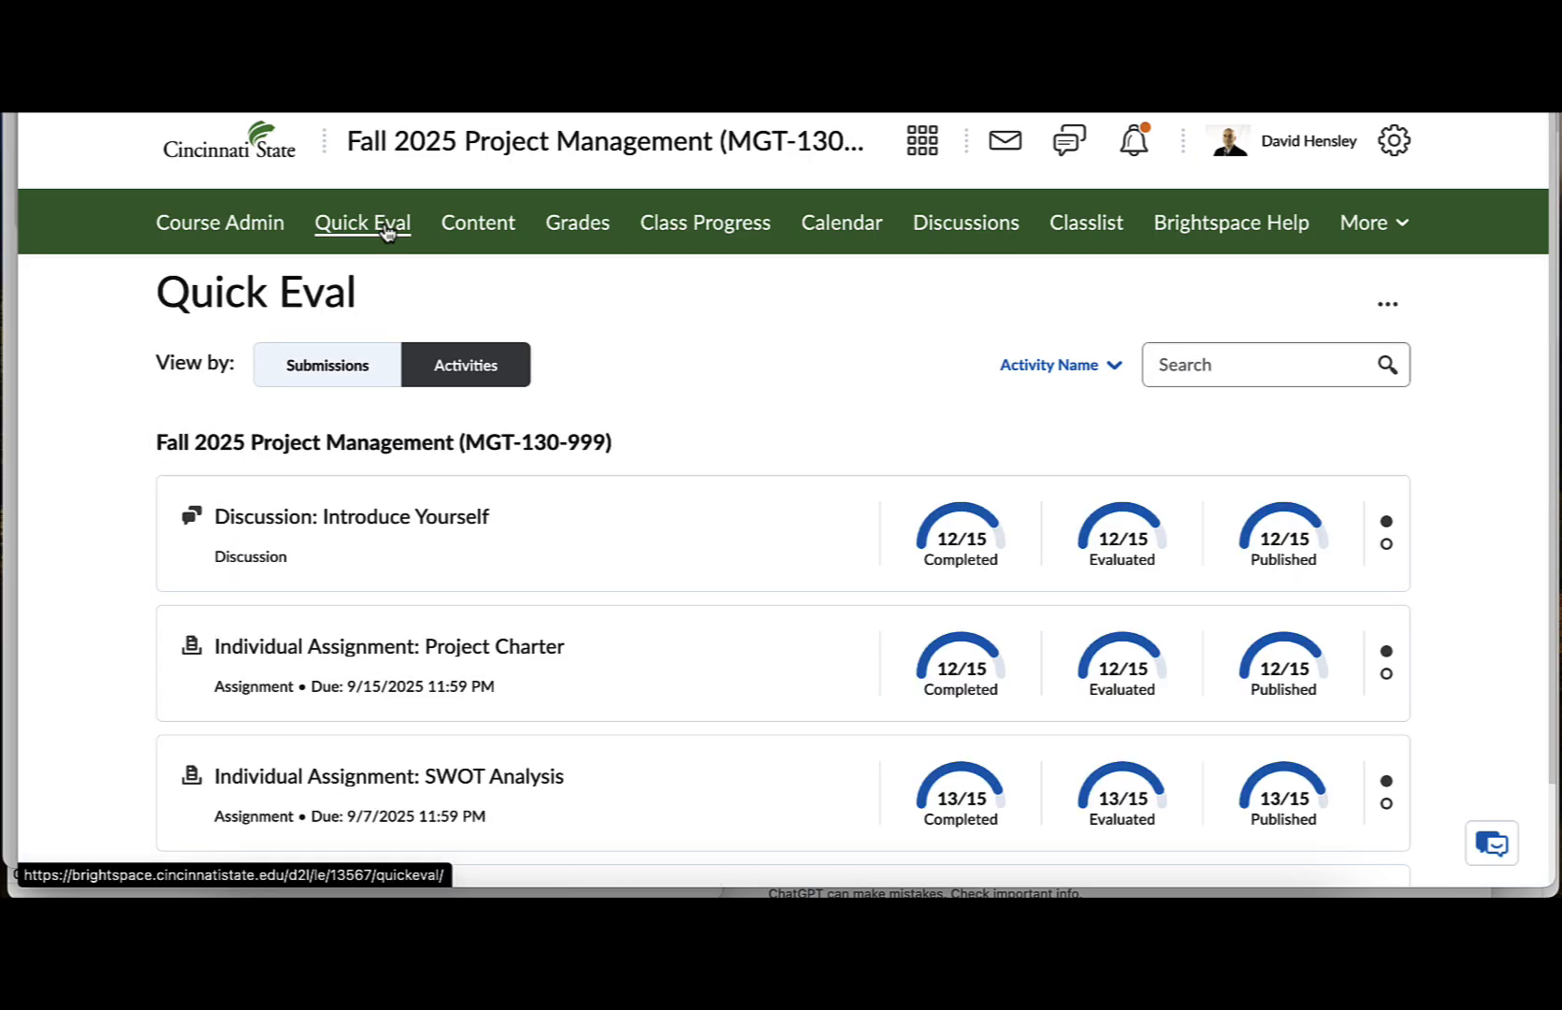
click(269, 234)
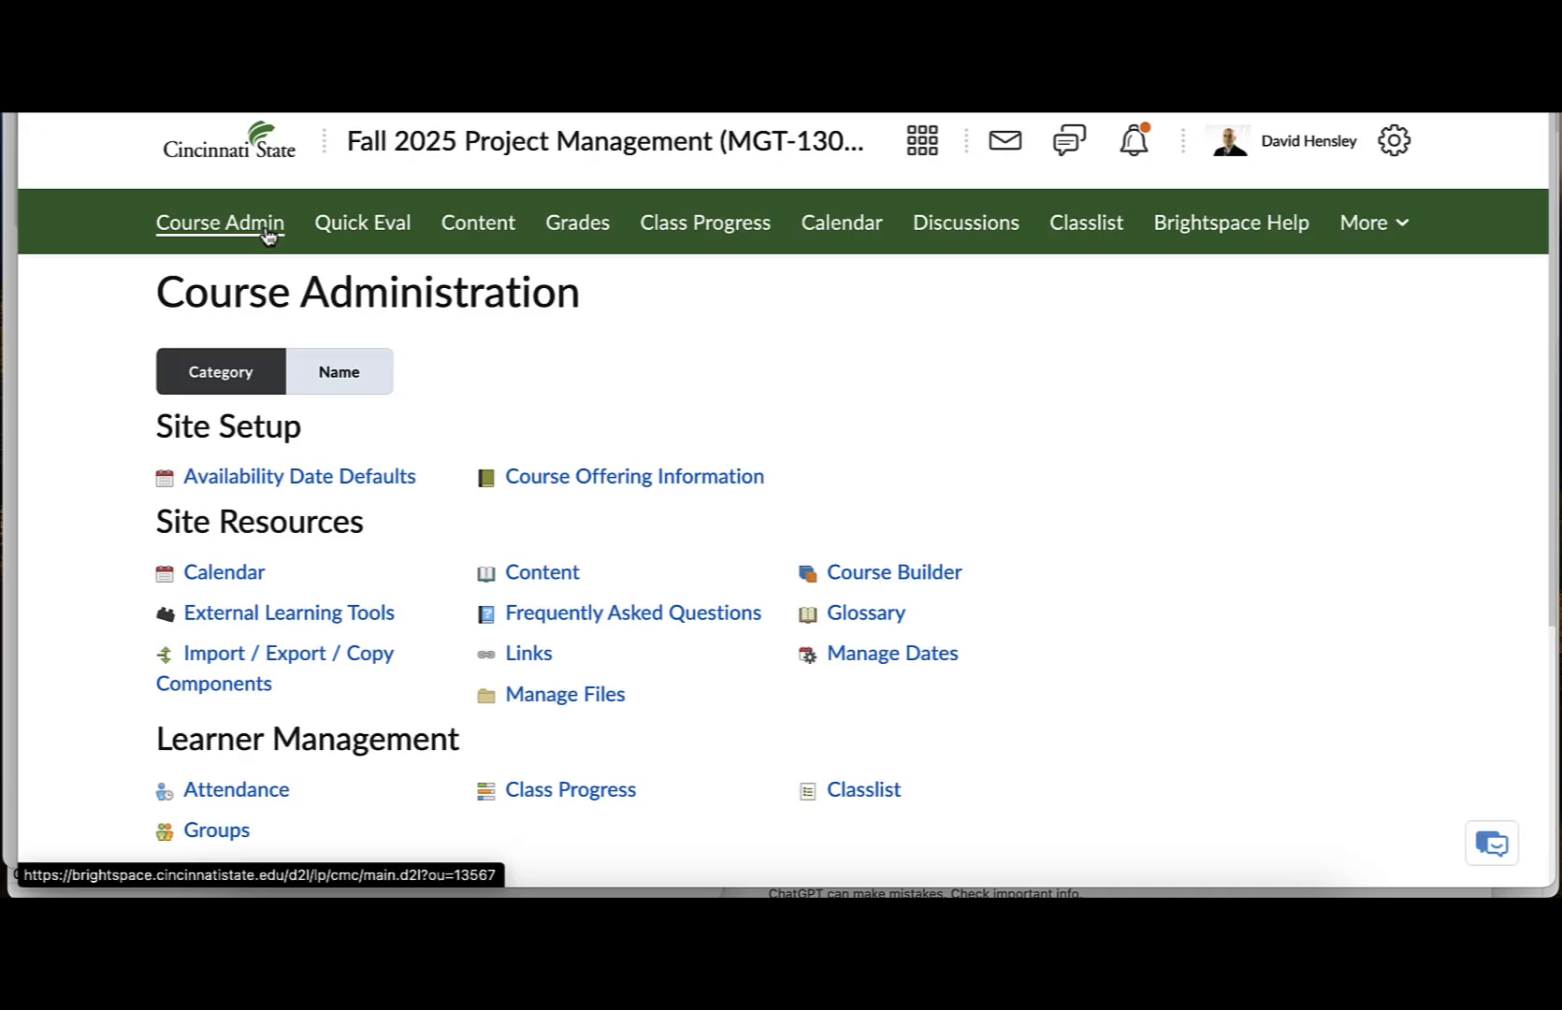
scroll(251, 773, down, 3)
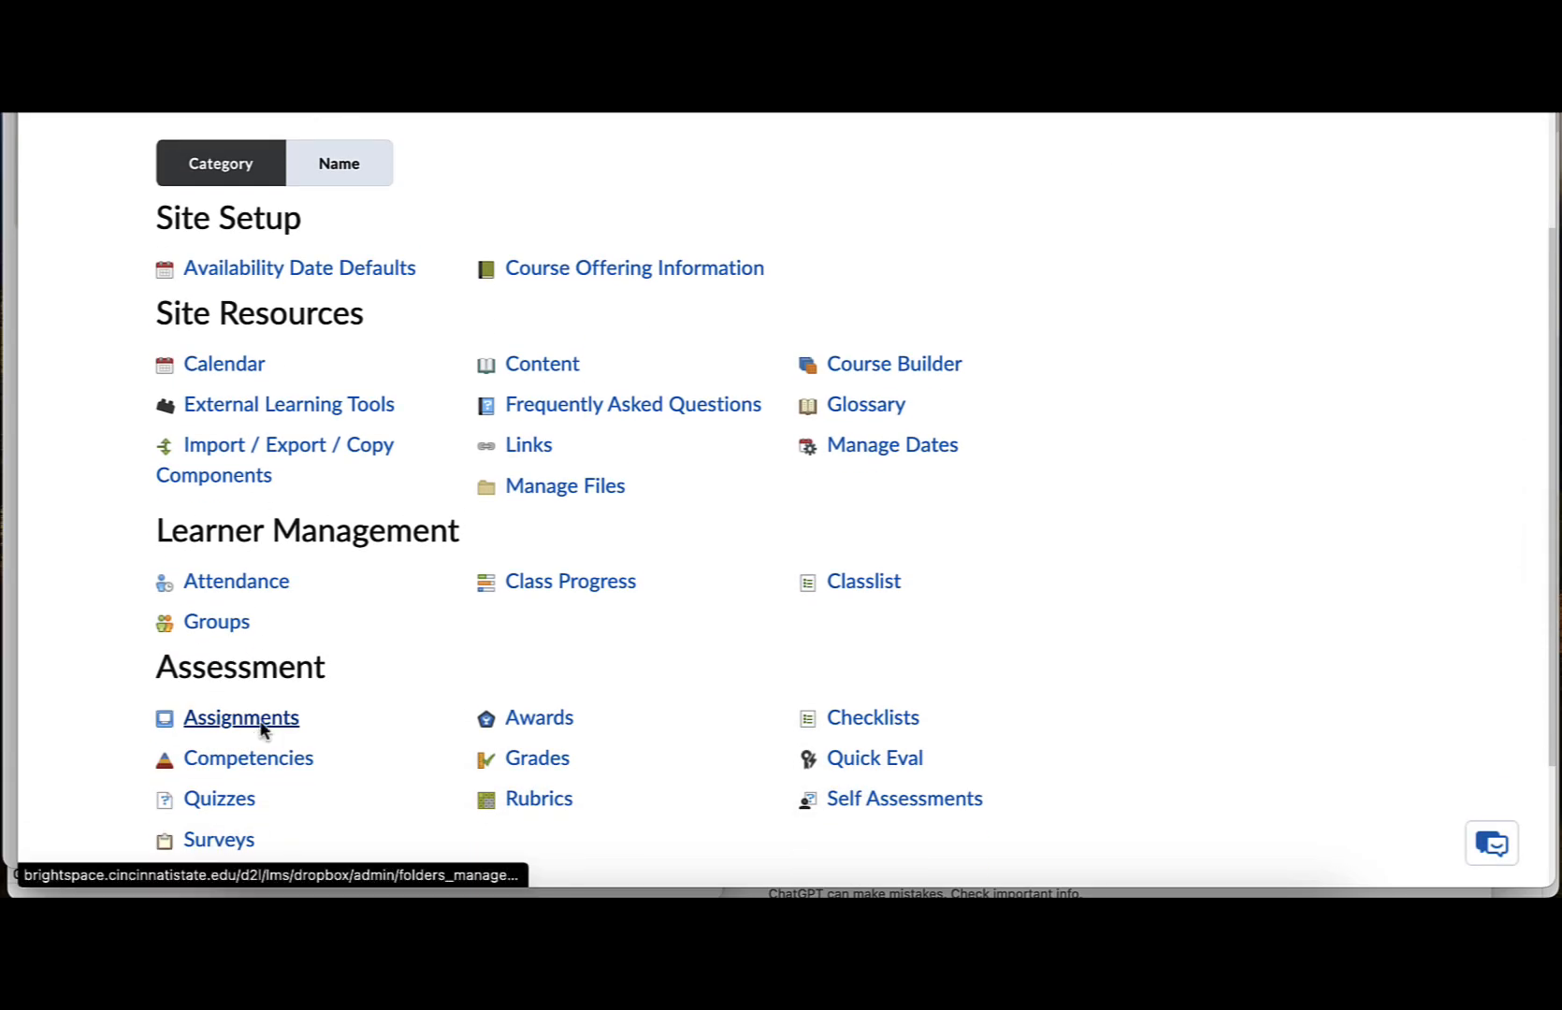
click(261, 729)
scroll(884, 639, down, 10)
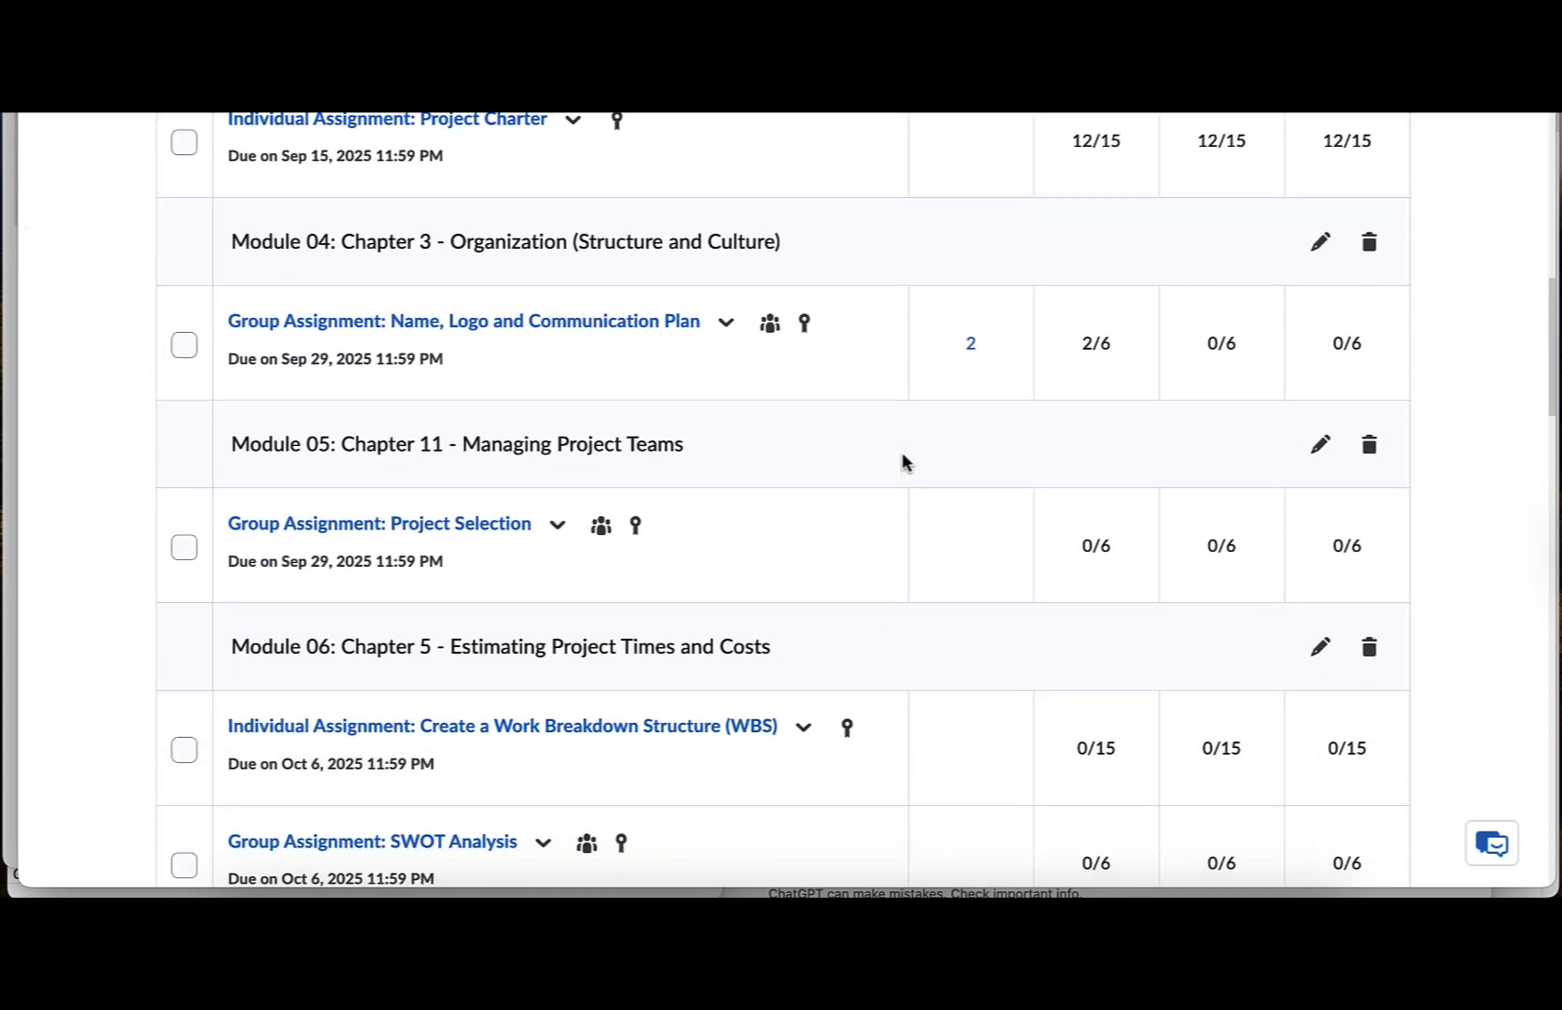
click(971, 345)
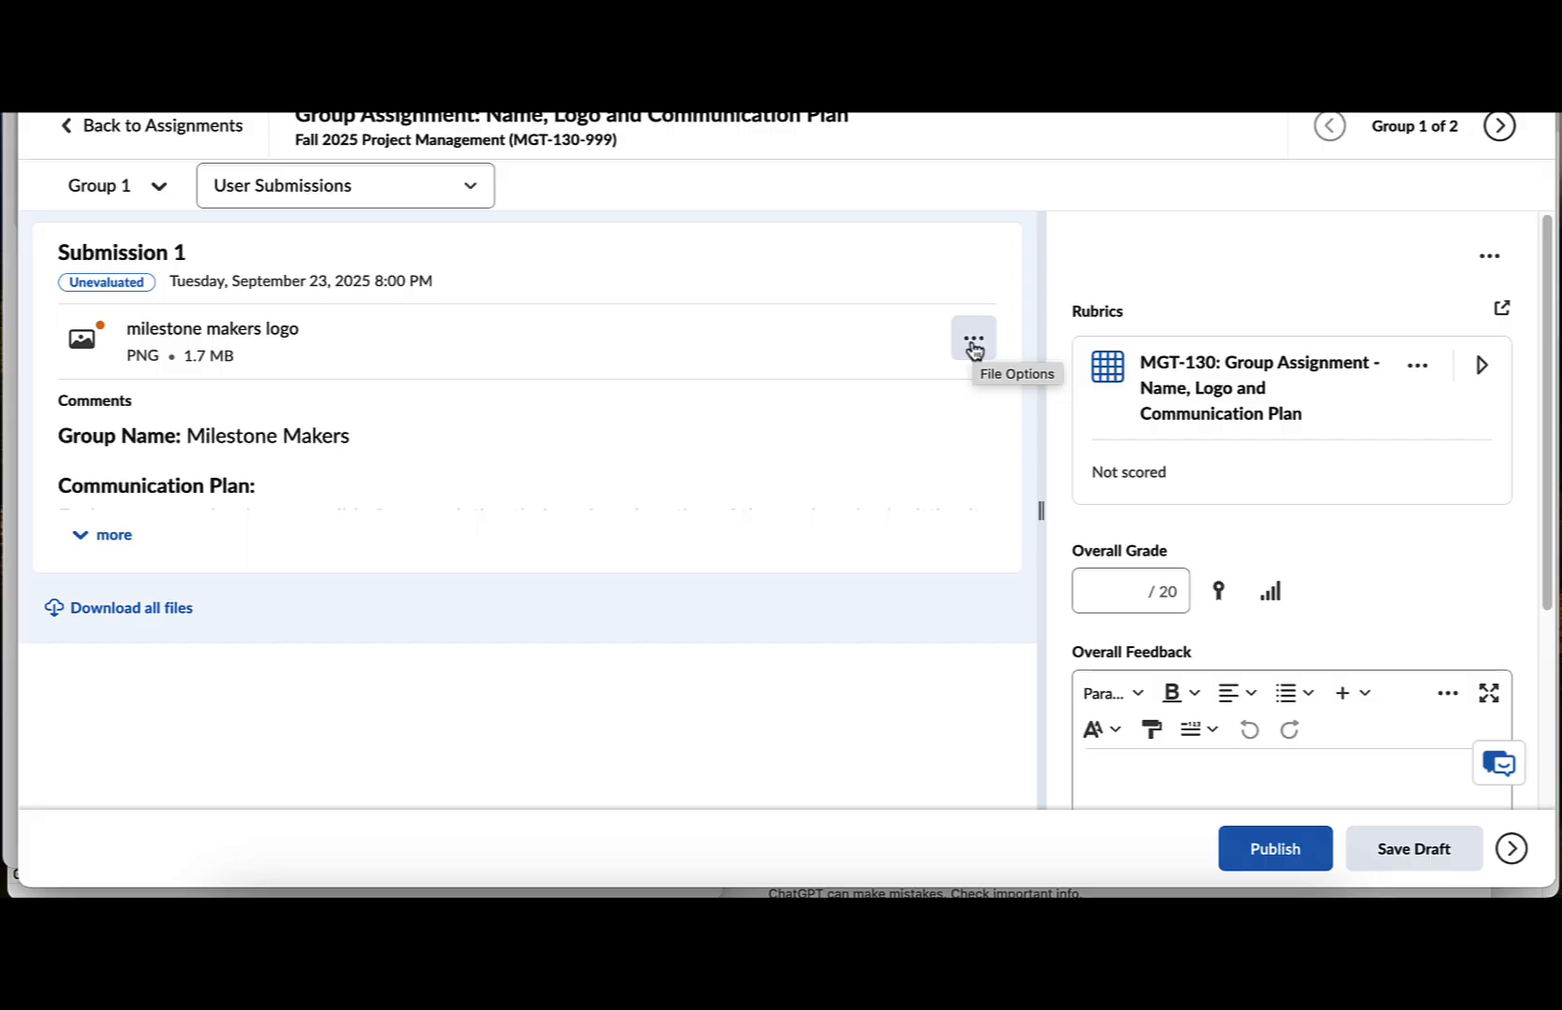
click(155, 127)
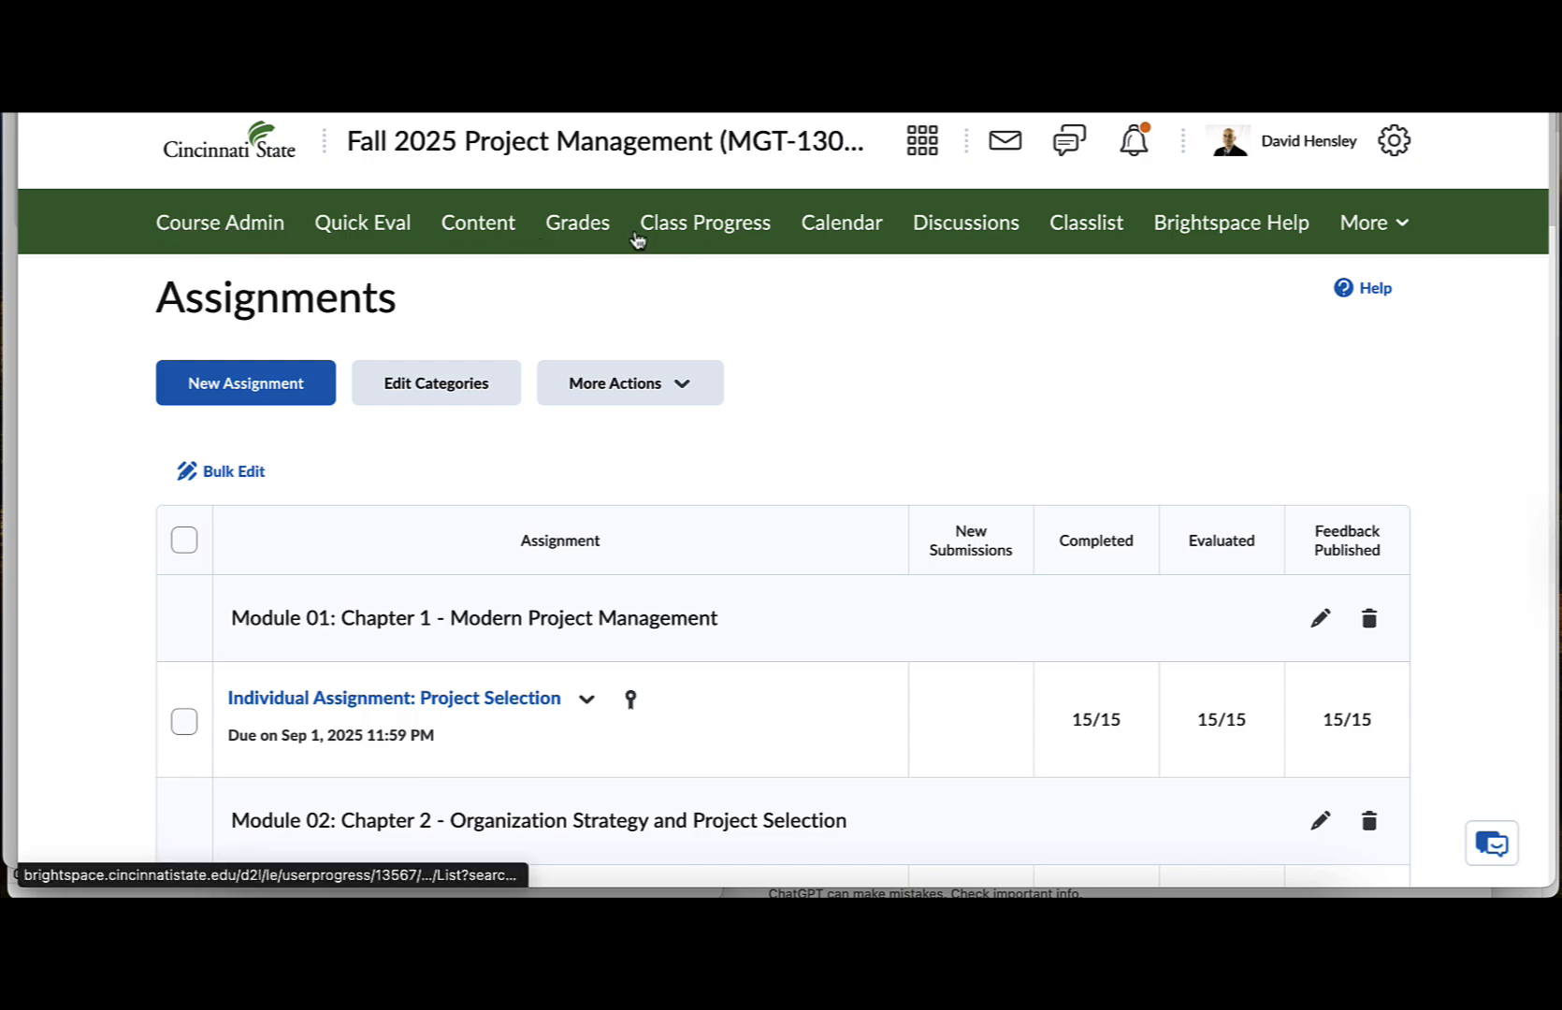
Open grade entry for the "Group Assignment: Name Logo and Communication Plan" item in the course gradebook.
click(567, 239)
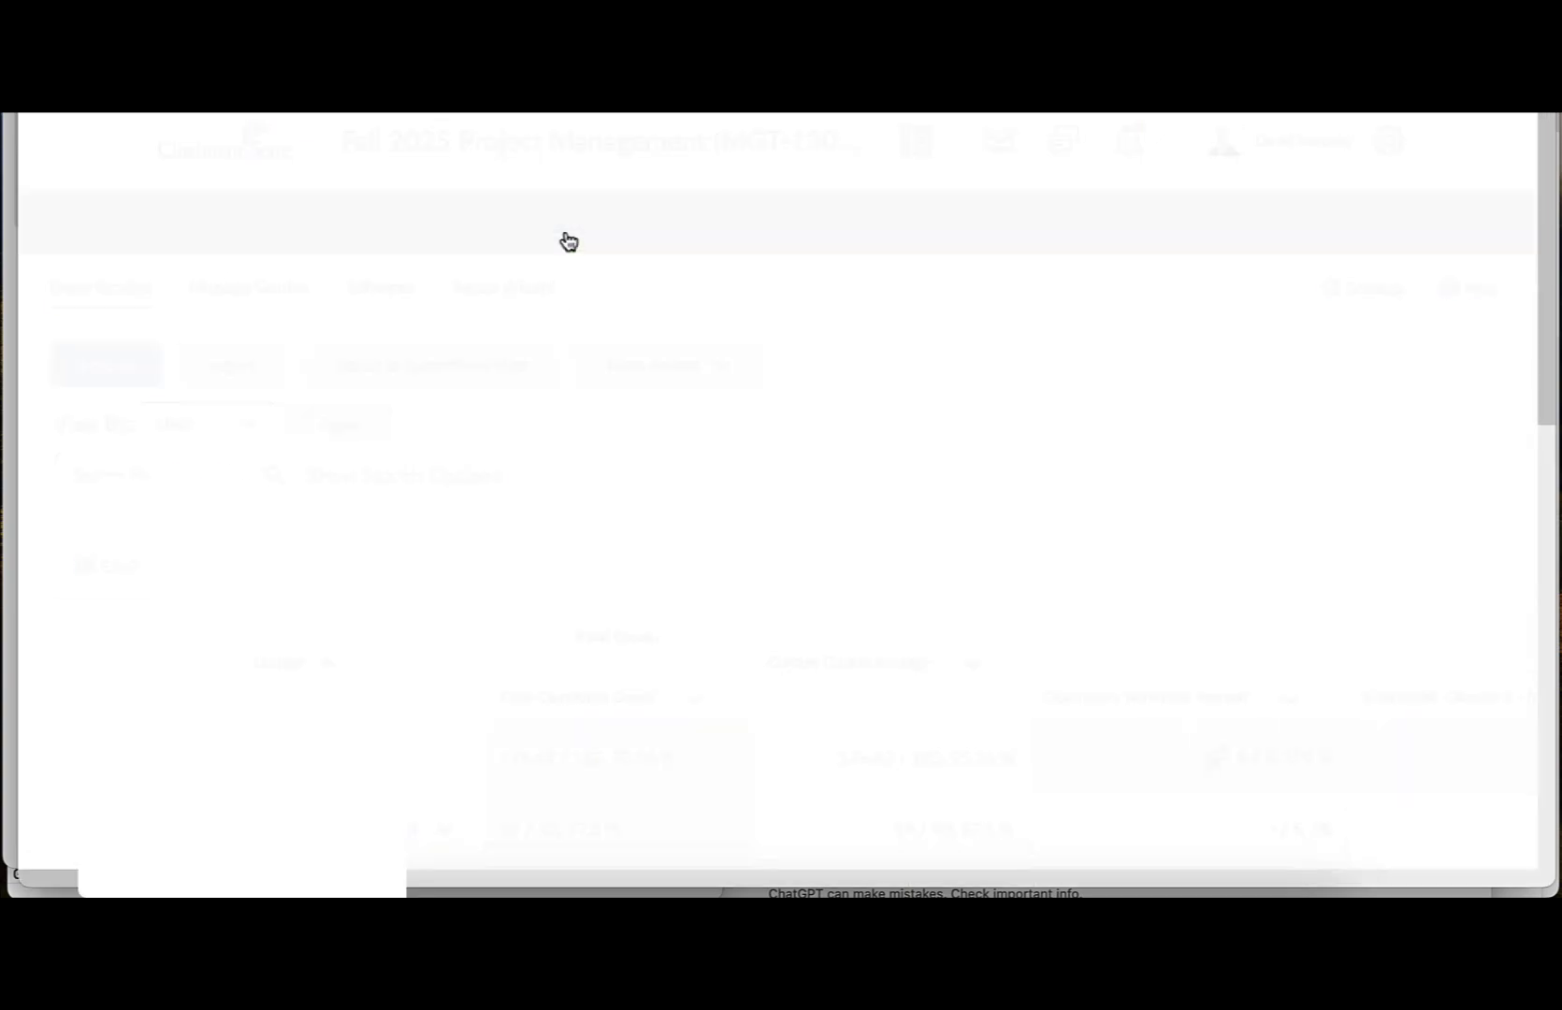
scroll(818, 522, right, 15)
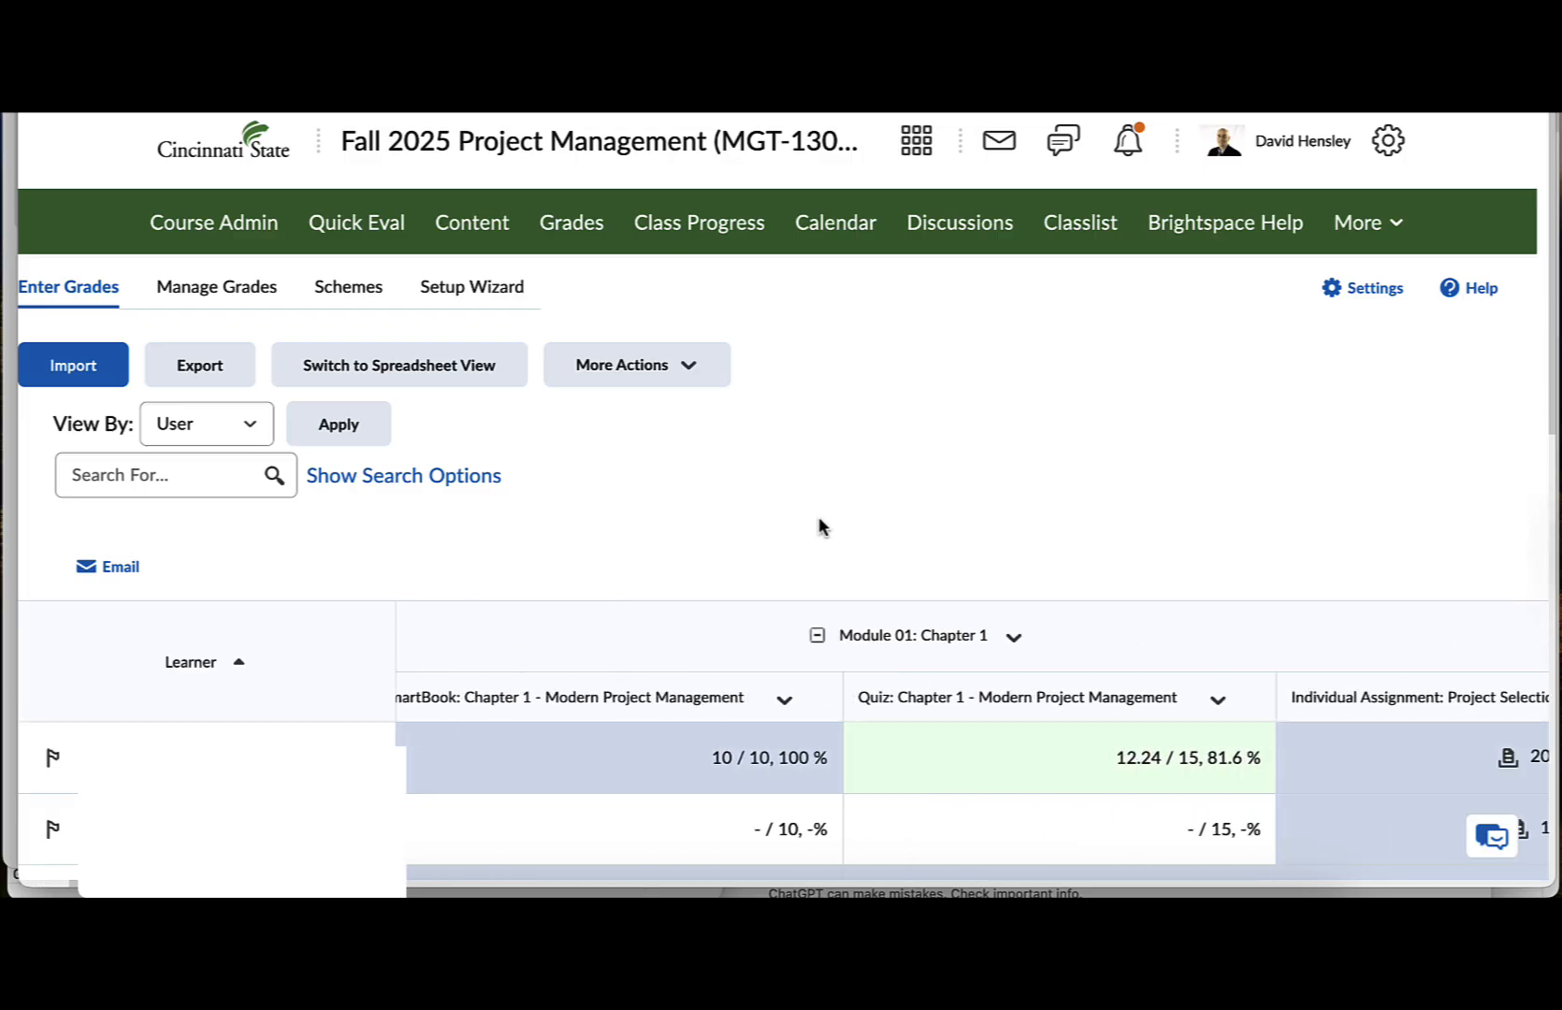
scroll(818, 518, right, 10)
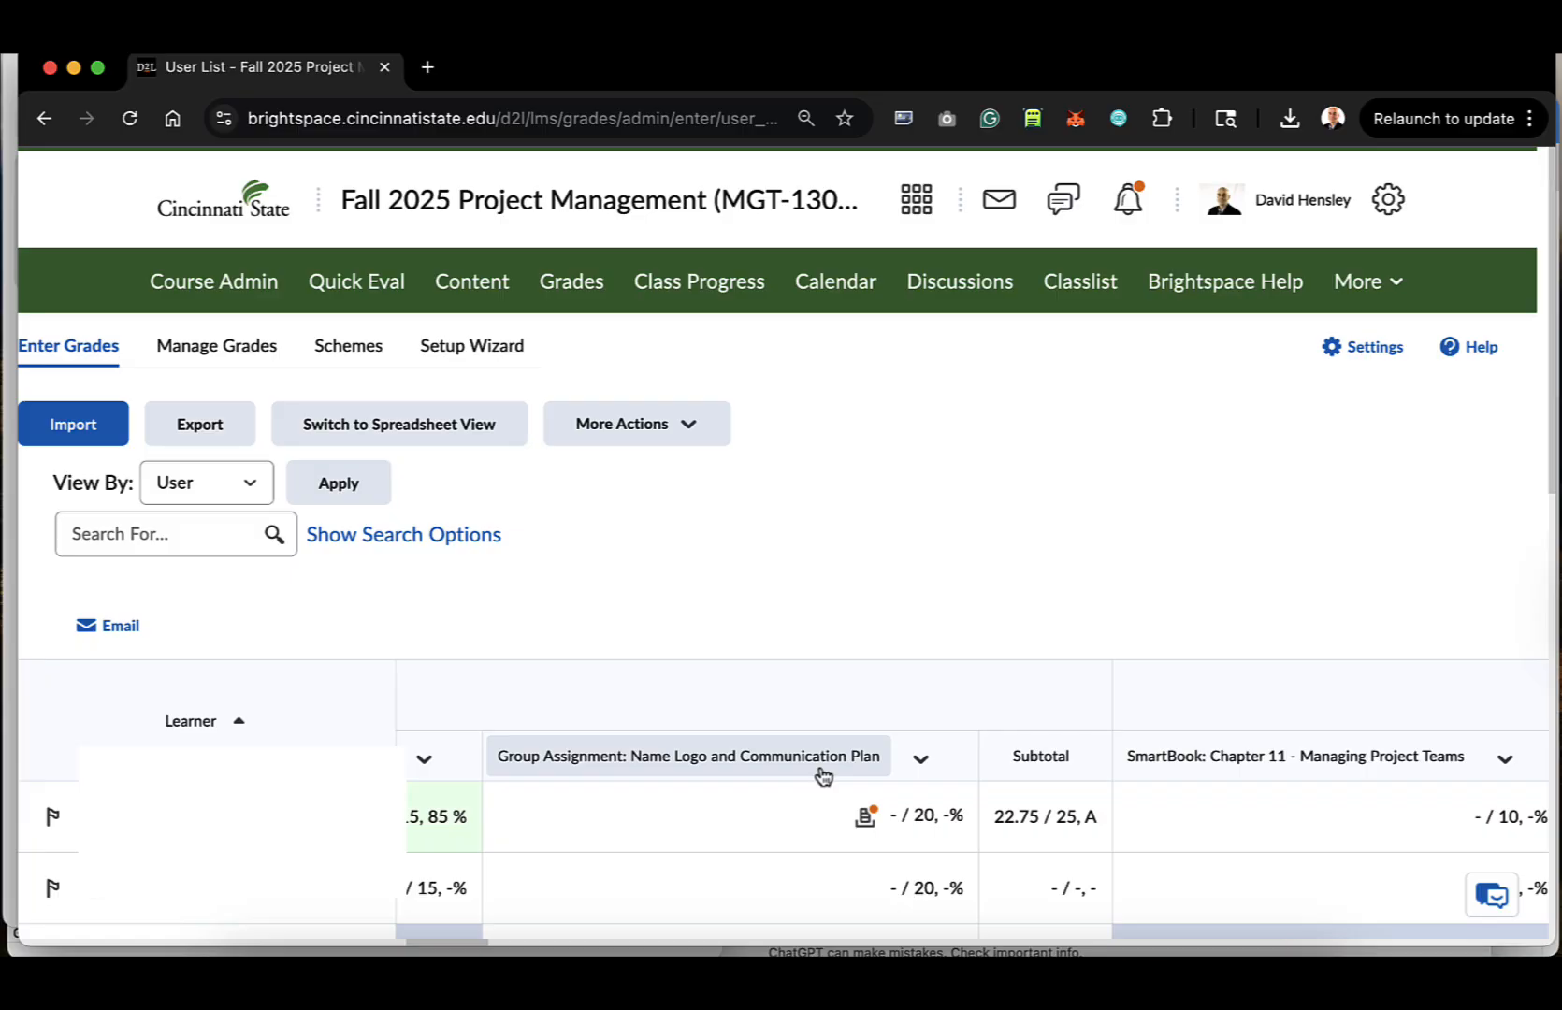
click(923, 769)
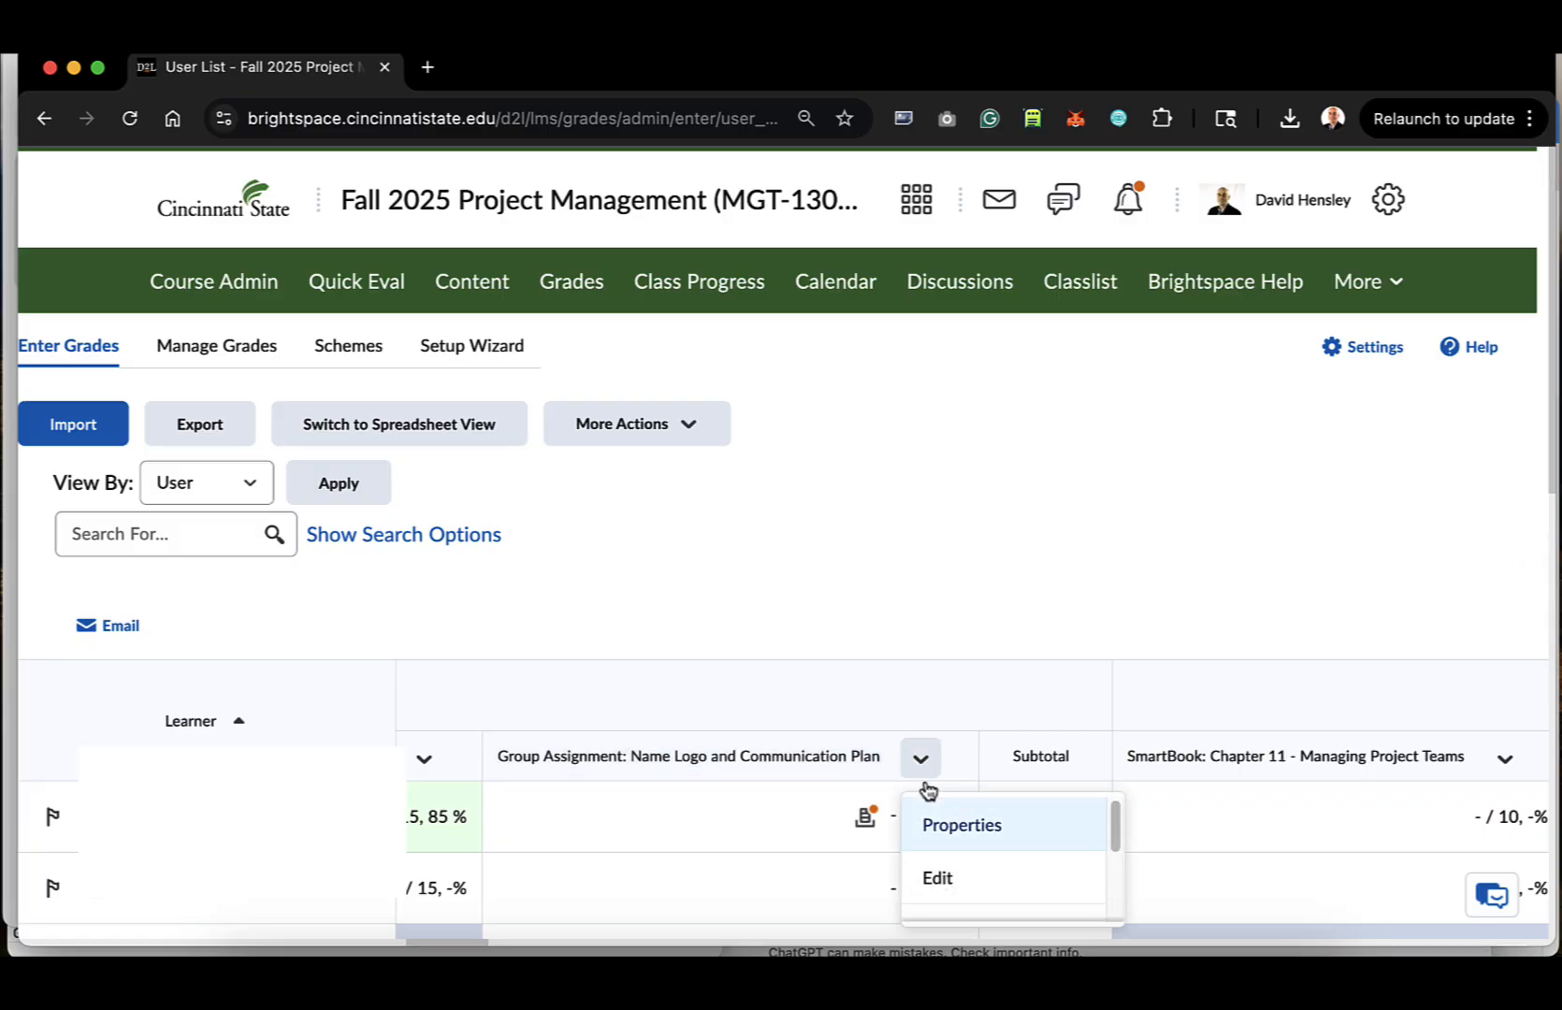
scroll(948, 829, down, 3)
scroll(1012, 847, up, 2)
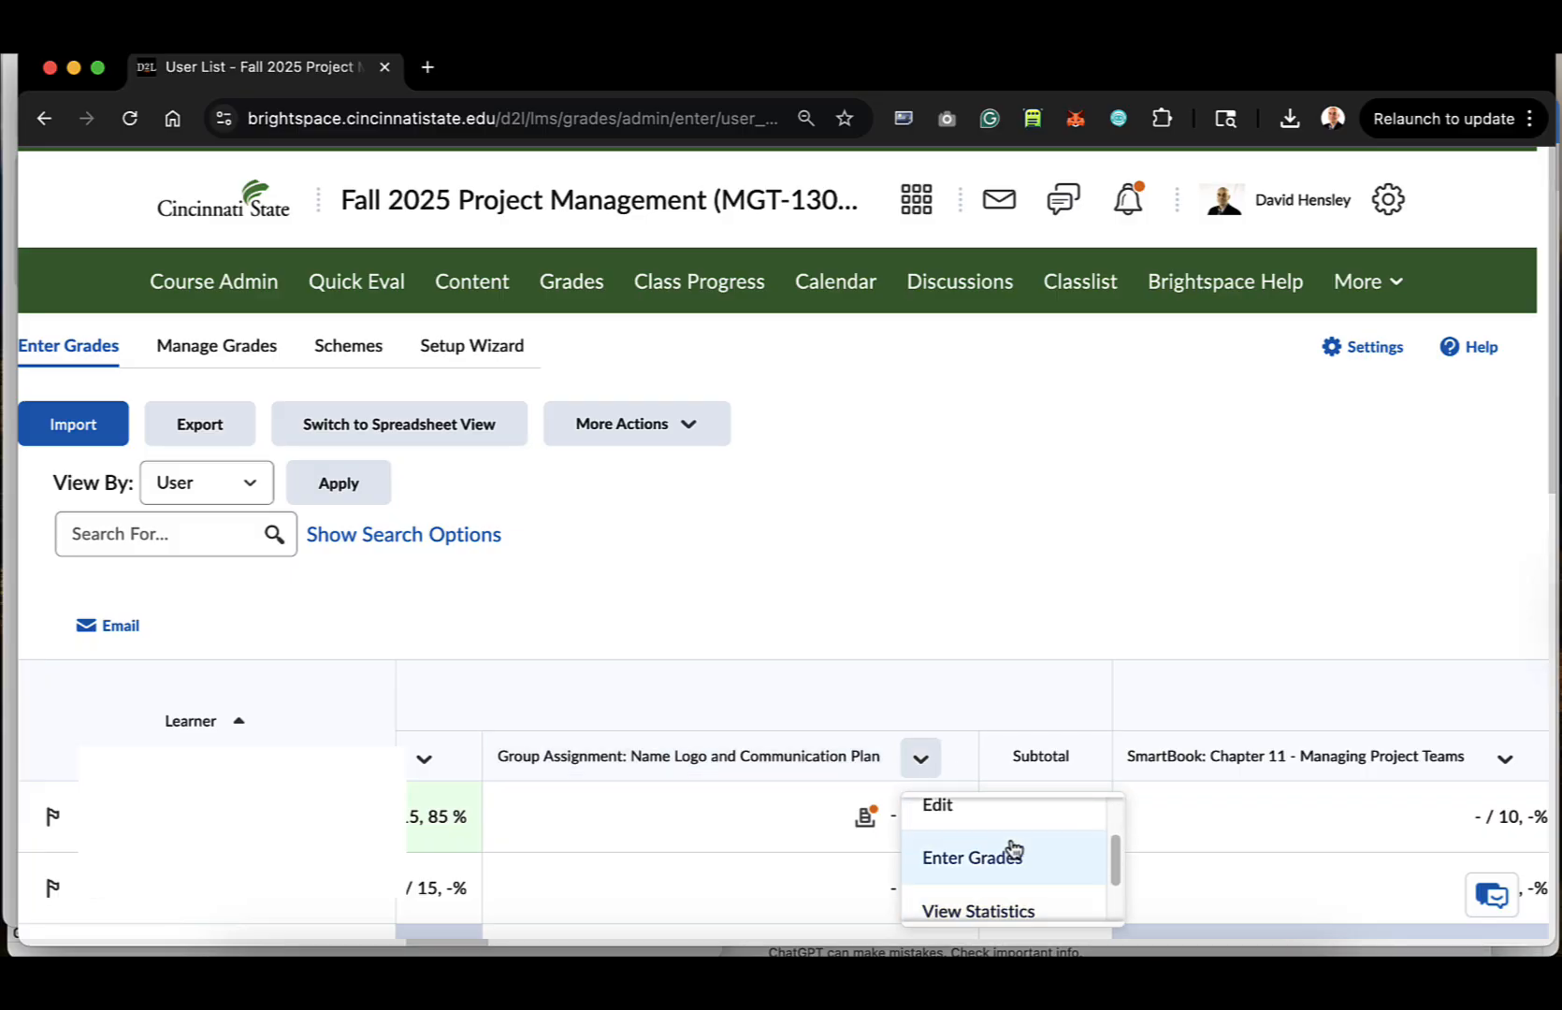
click(1030, 861)
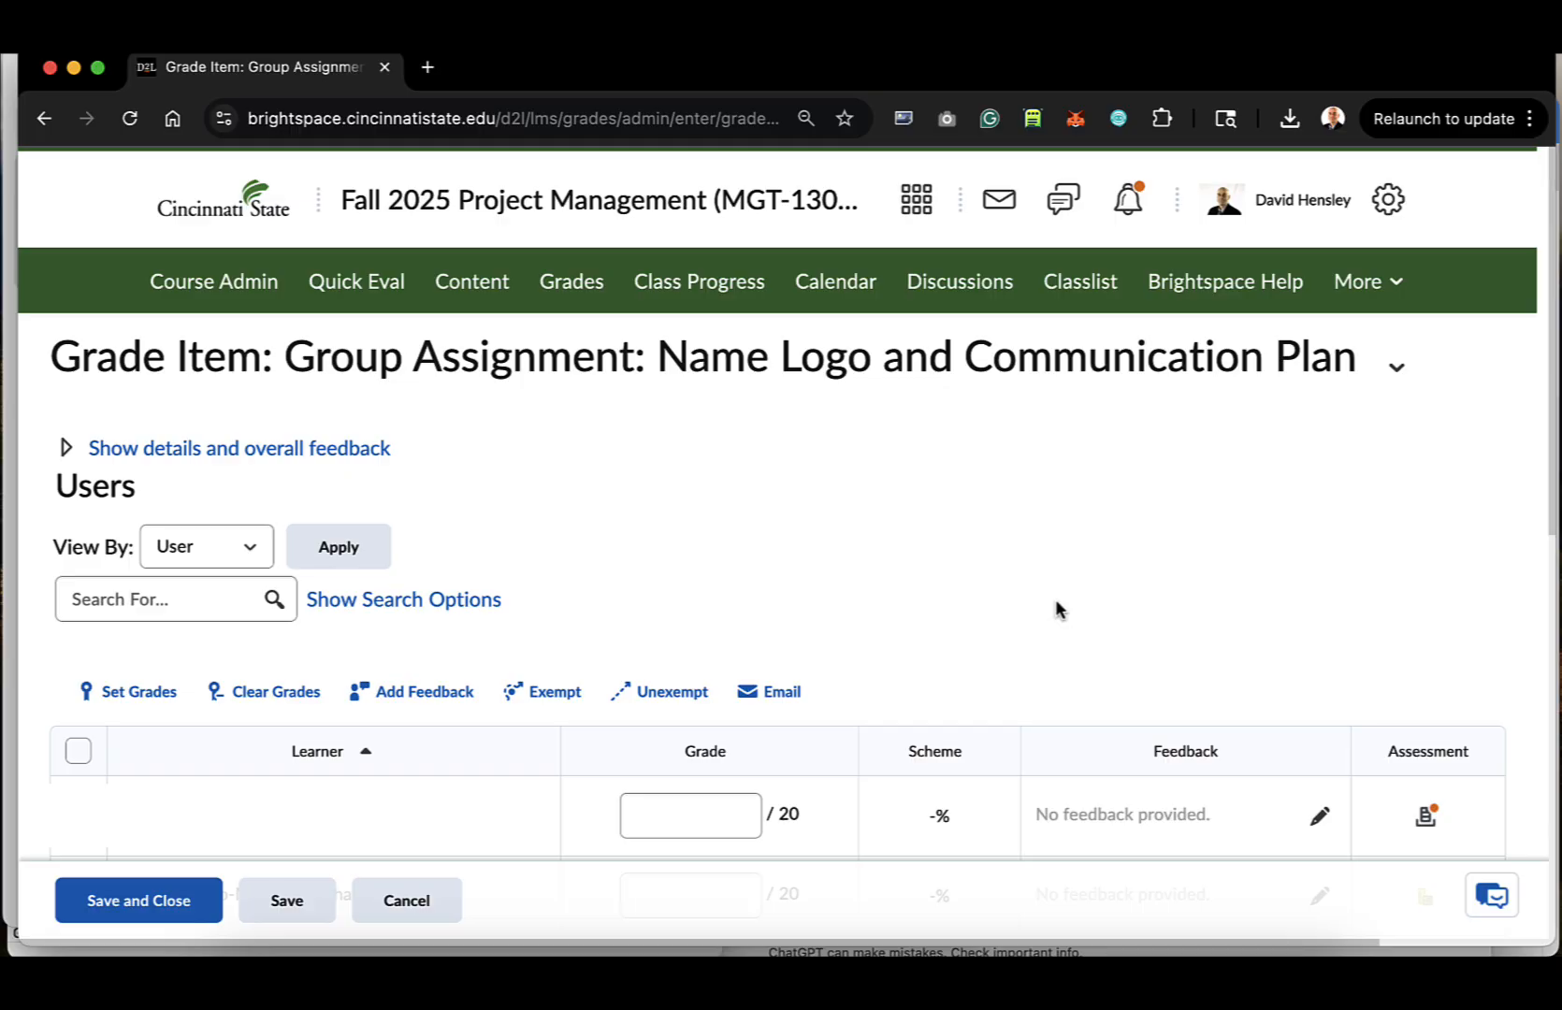
Filter the grade item's learner list by groups to show the members of Group 1.
click(224, 548)
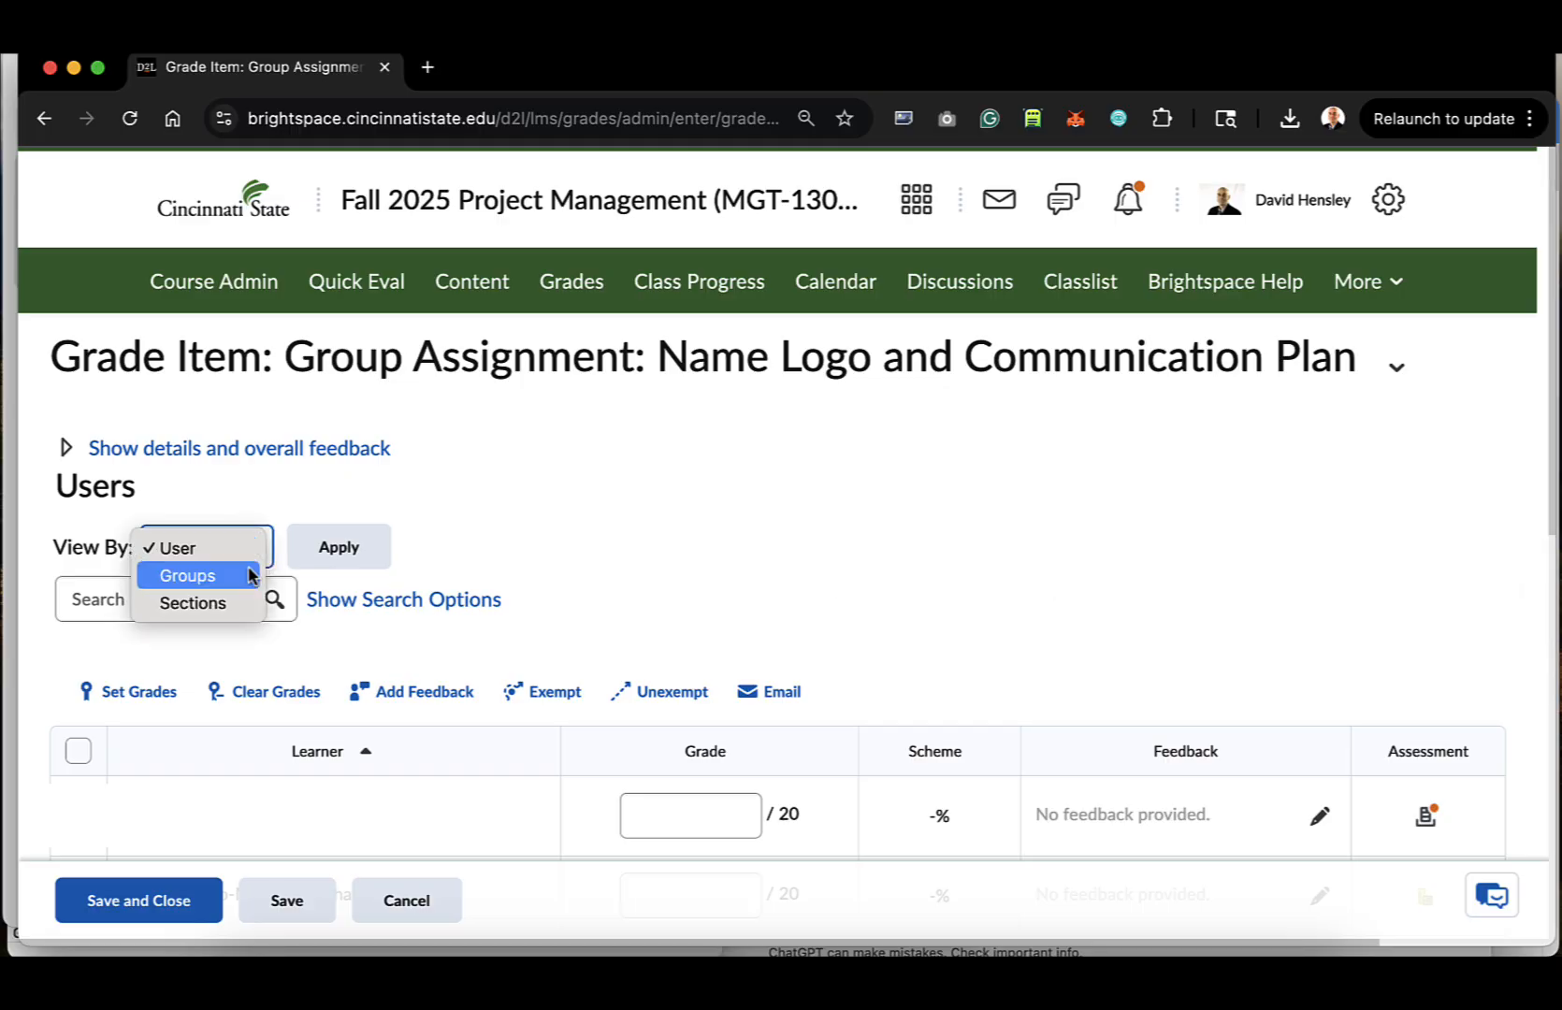
click(249, 576)
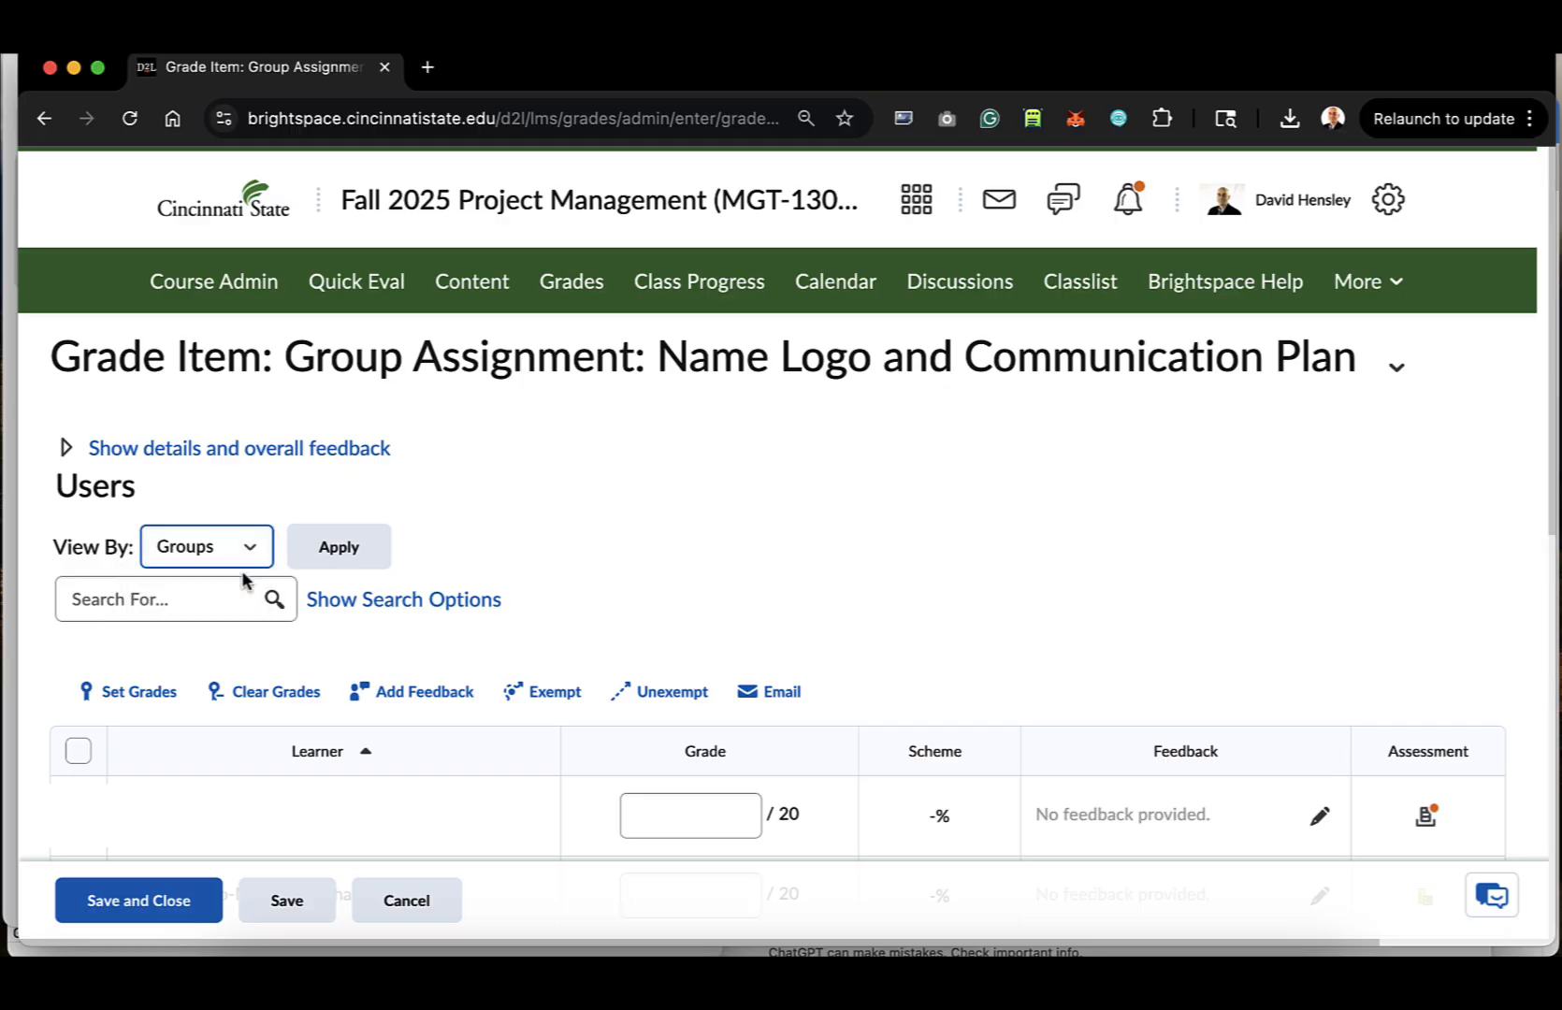
click(339, 549)
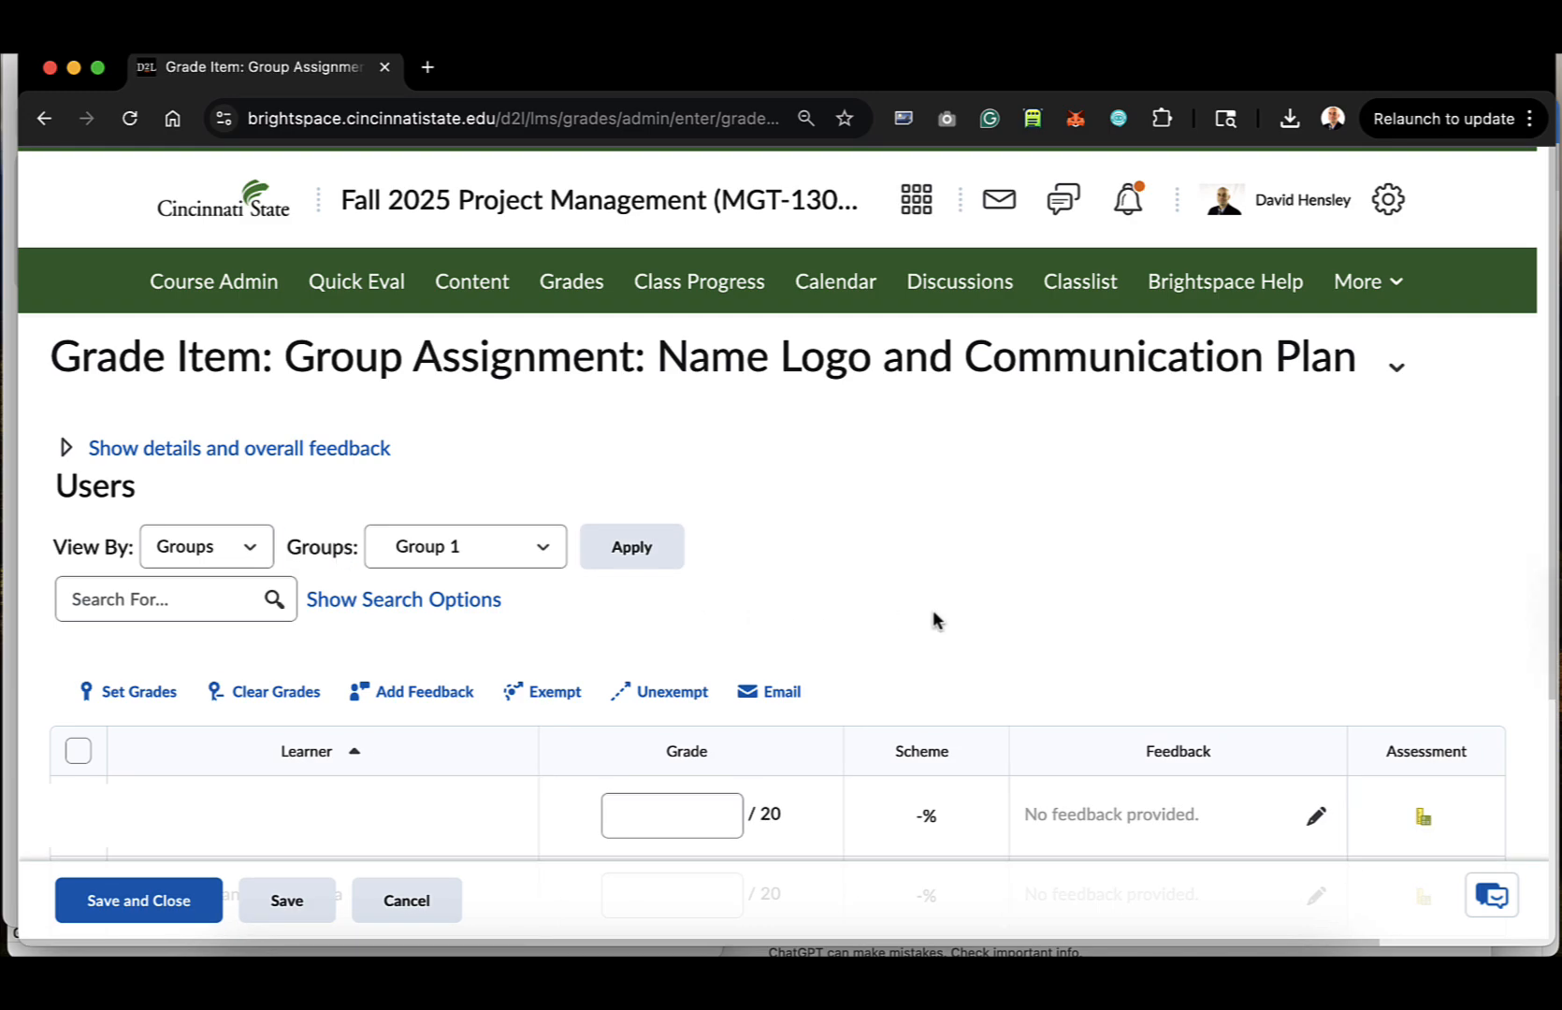
scroll(932, 616, down, 5)
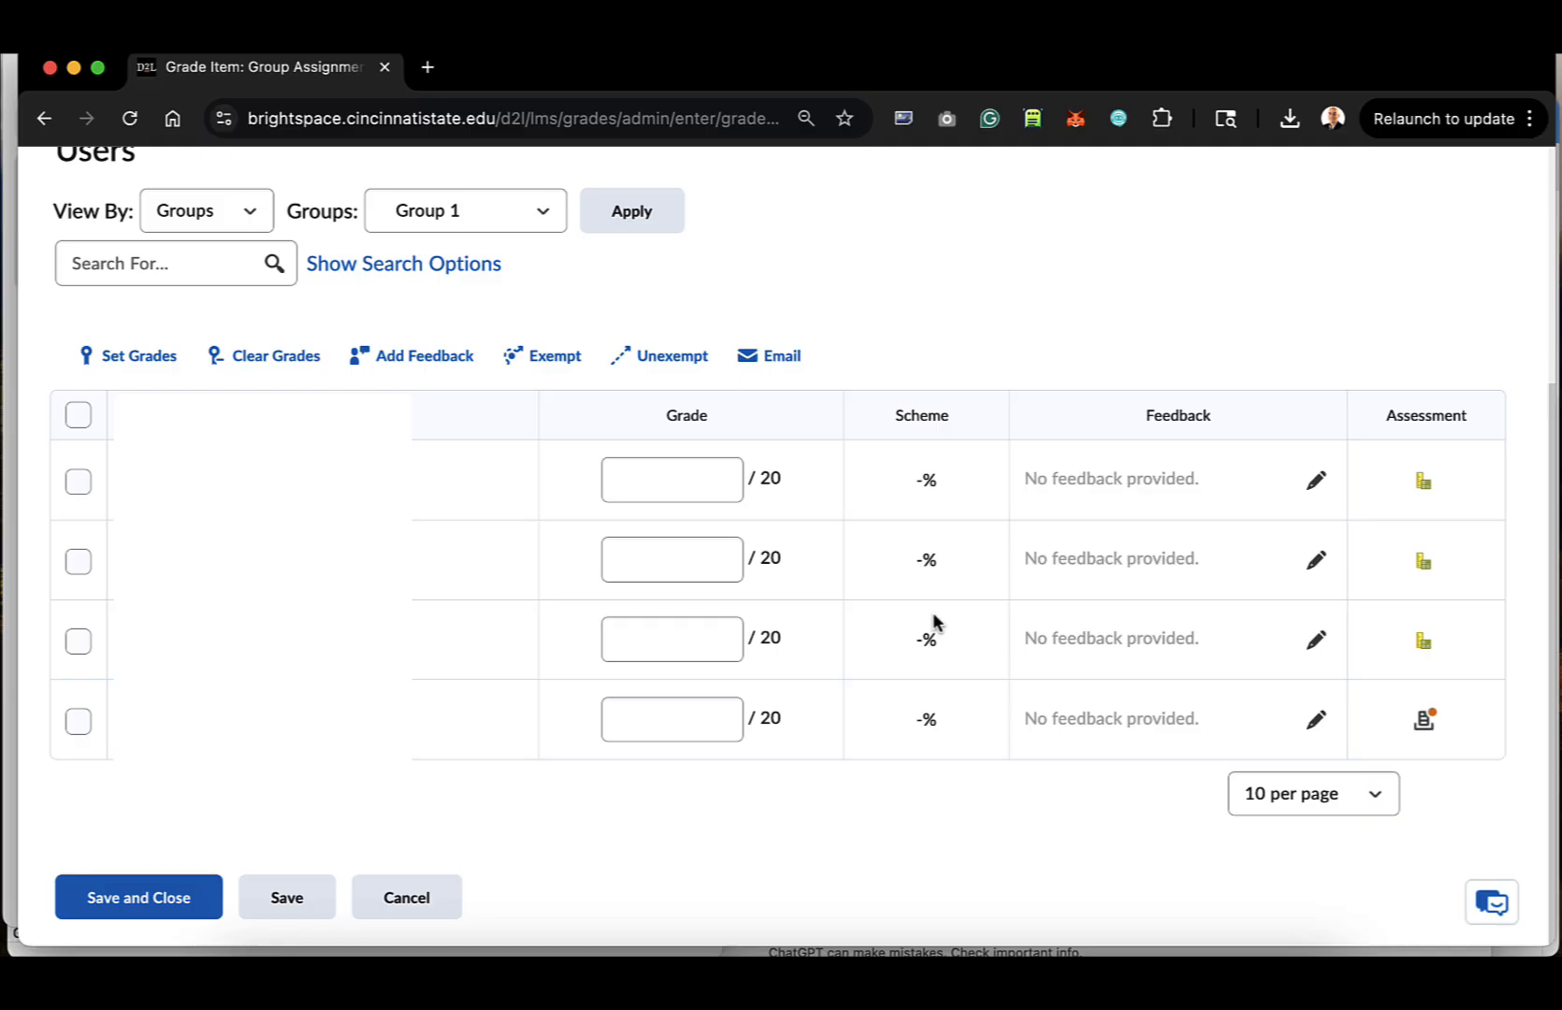
Score Group 1's submission on the rubric: Team Name Met Expectations (3), Team Logo Exceeds Expectations (8), Communication Plan Met Expectations (6).
click(1421, 722)
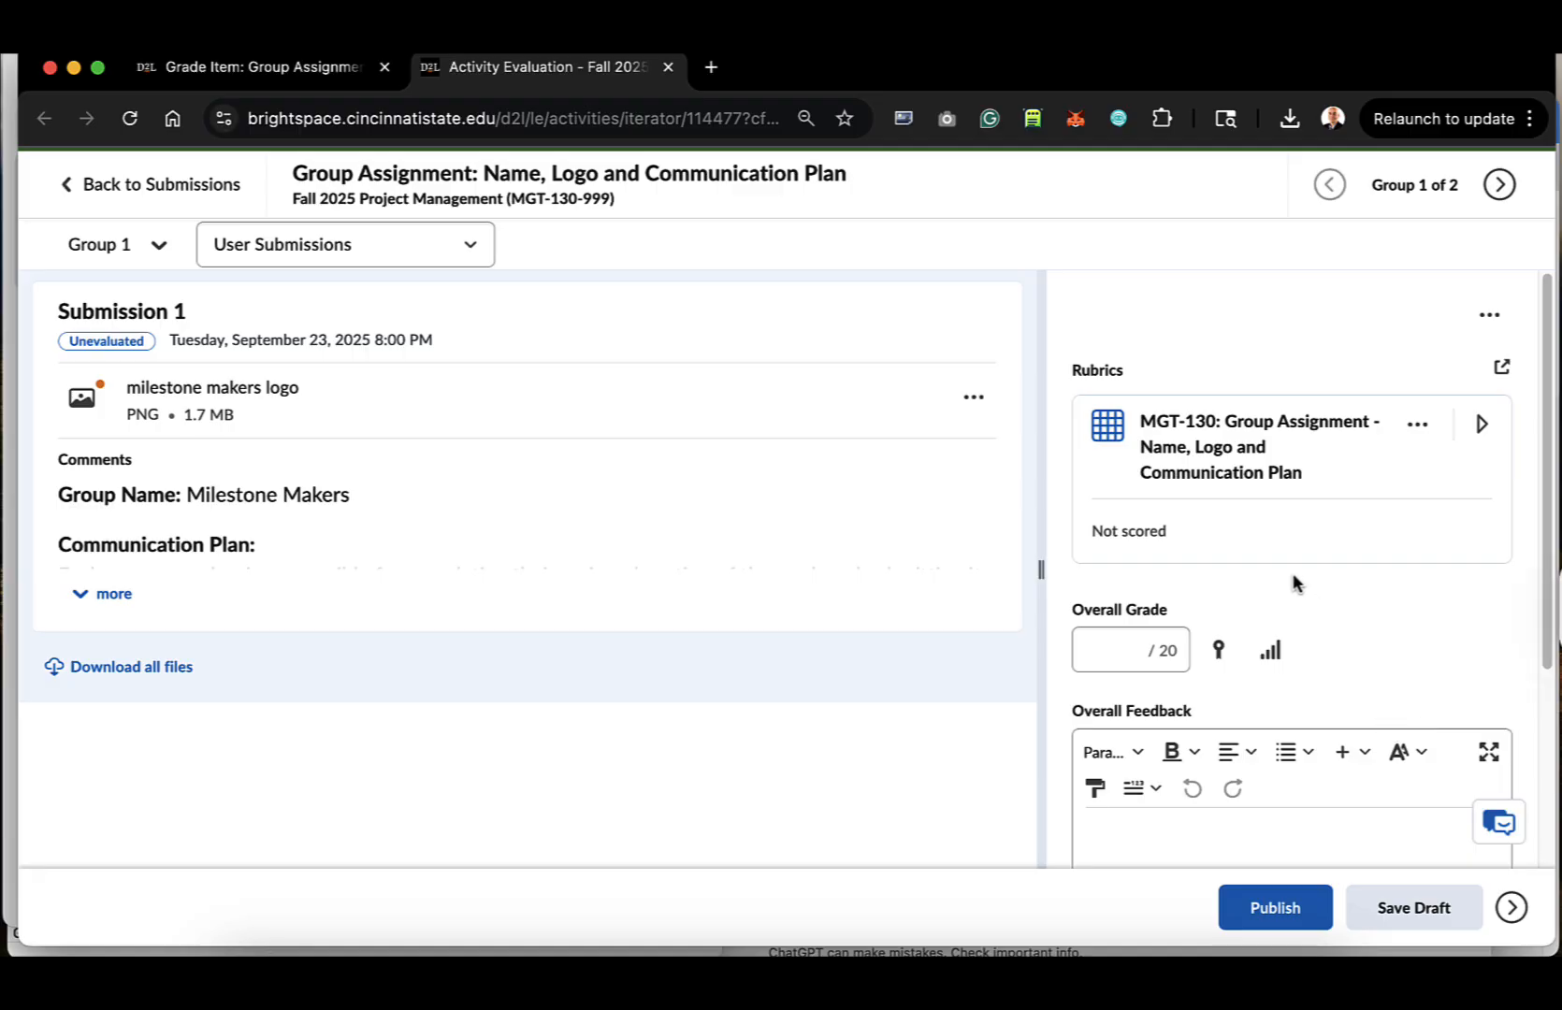
click(1253, 473)
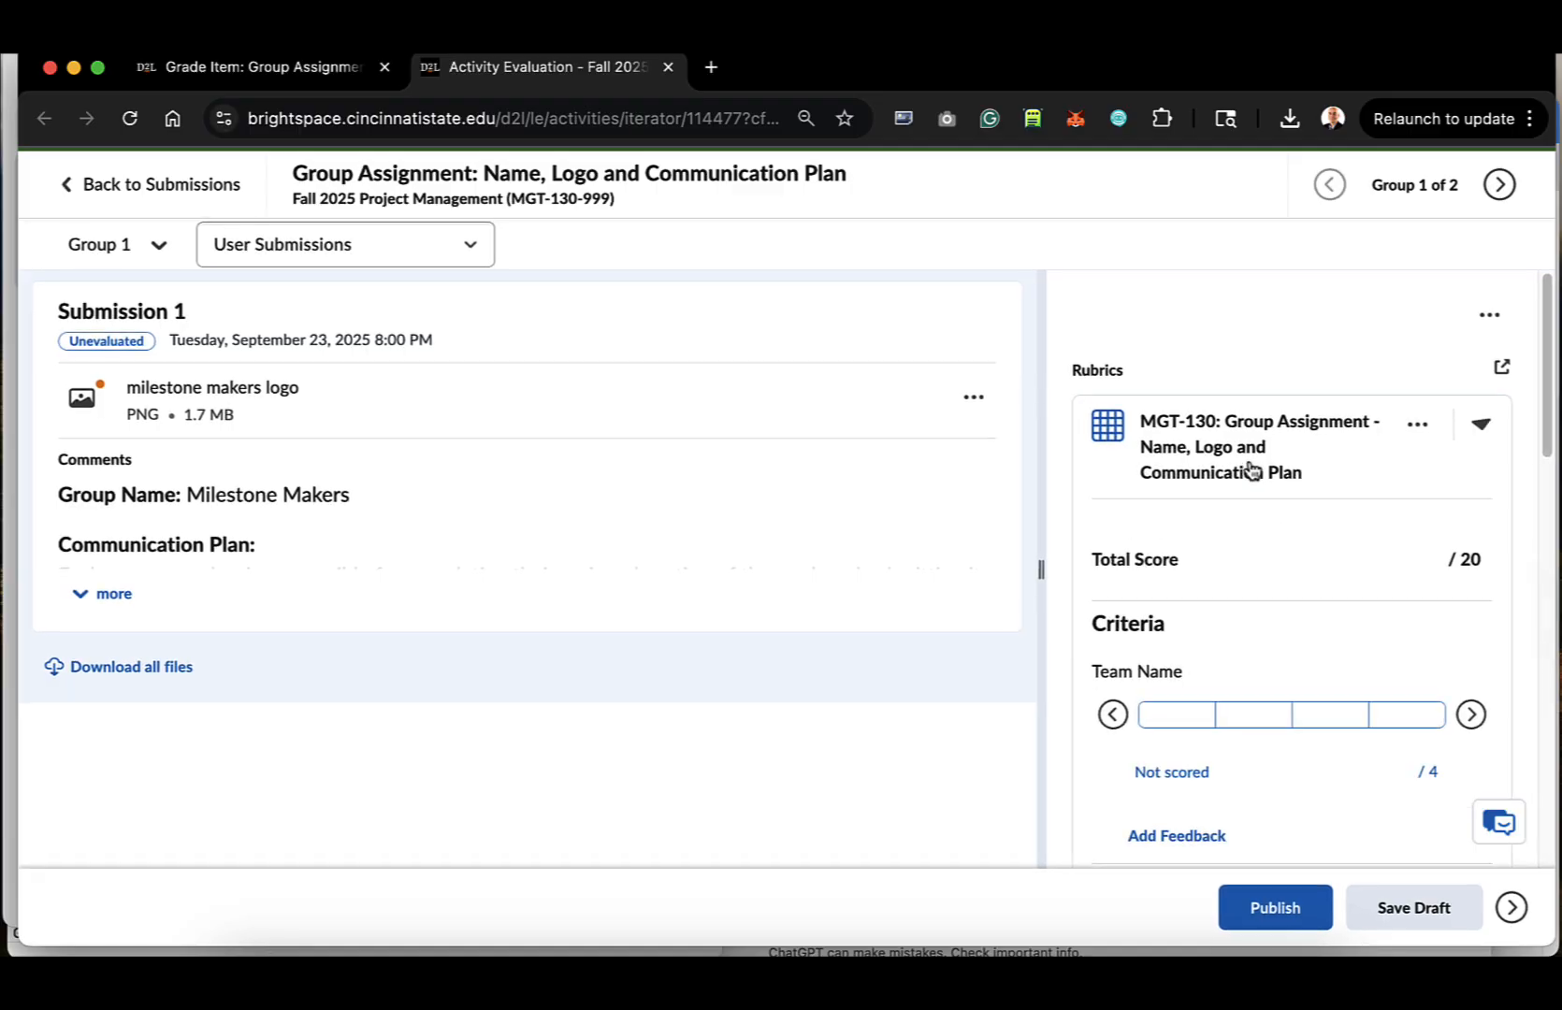
scroll(1303, 645, down, 5)
click(1251, 412)
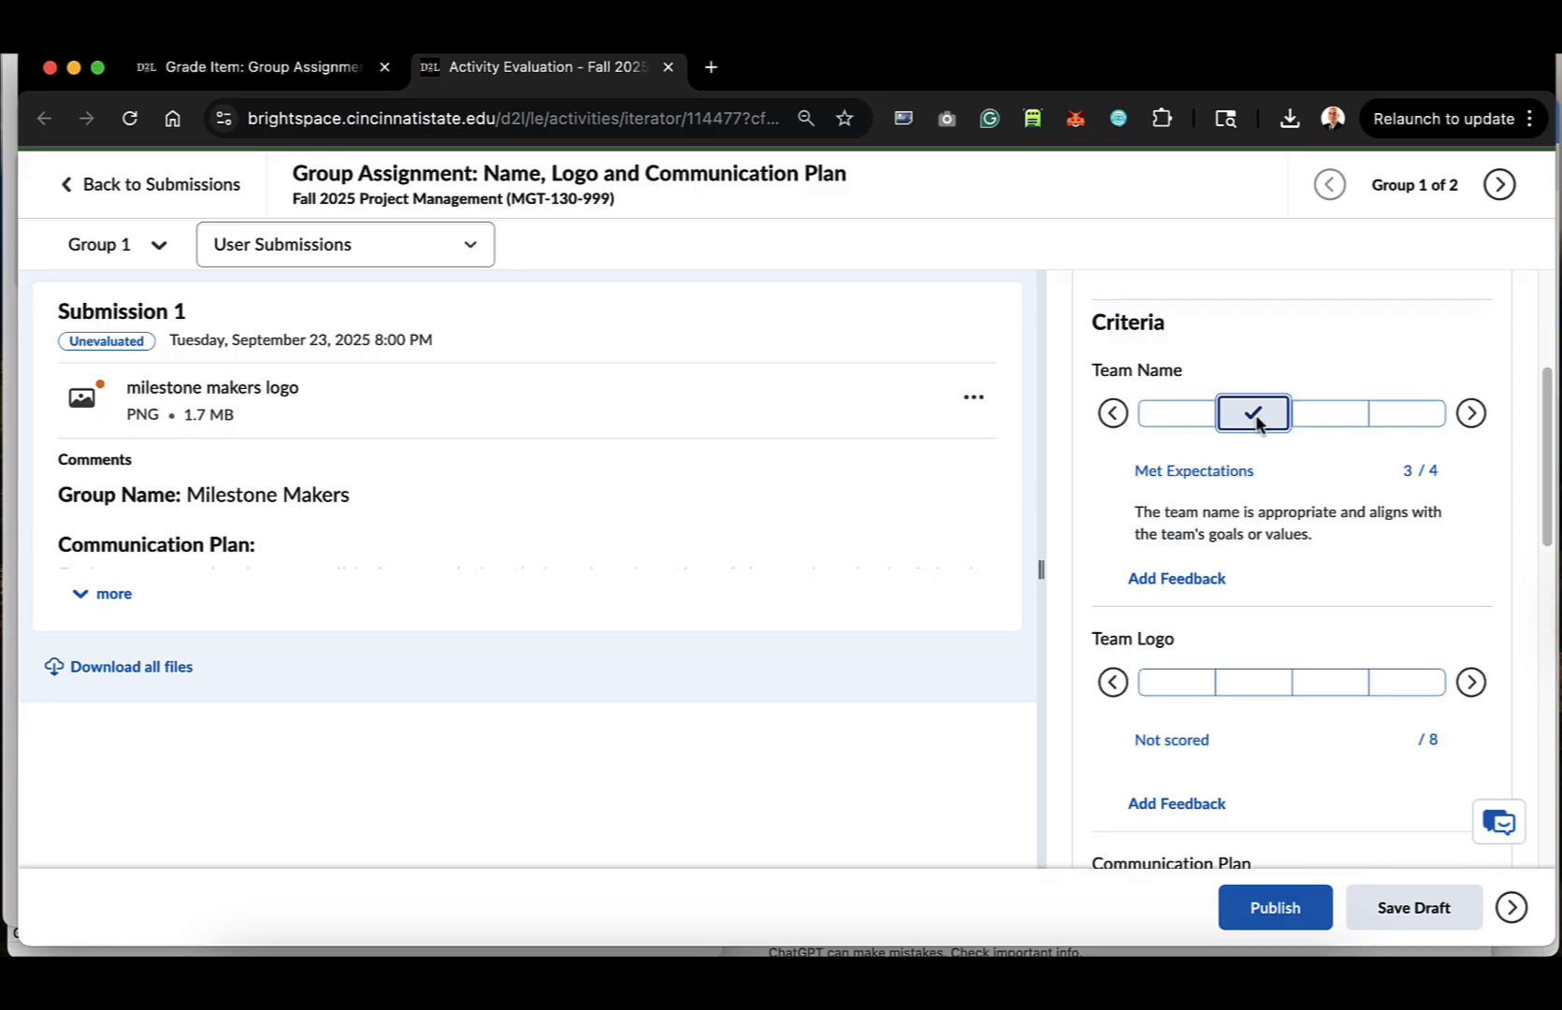
scroll(1268, 557, down, 3)
click(1176, 511)
scroll(1238, 558, down, 5)
click(1256, 551)
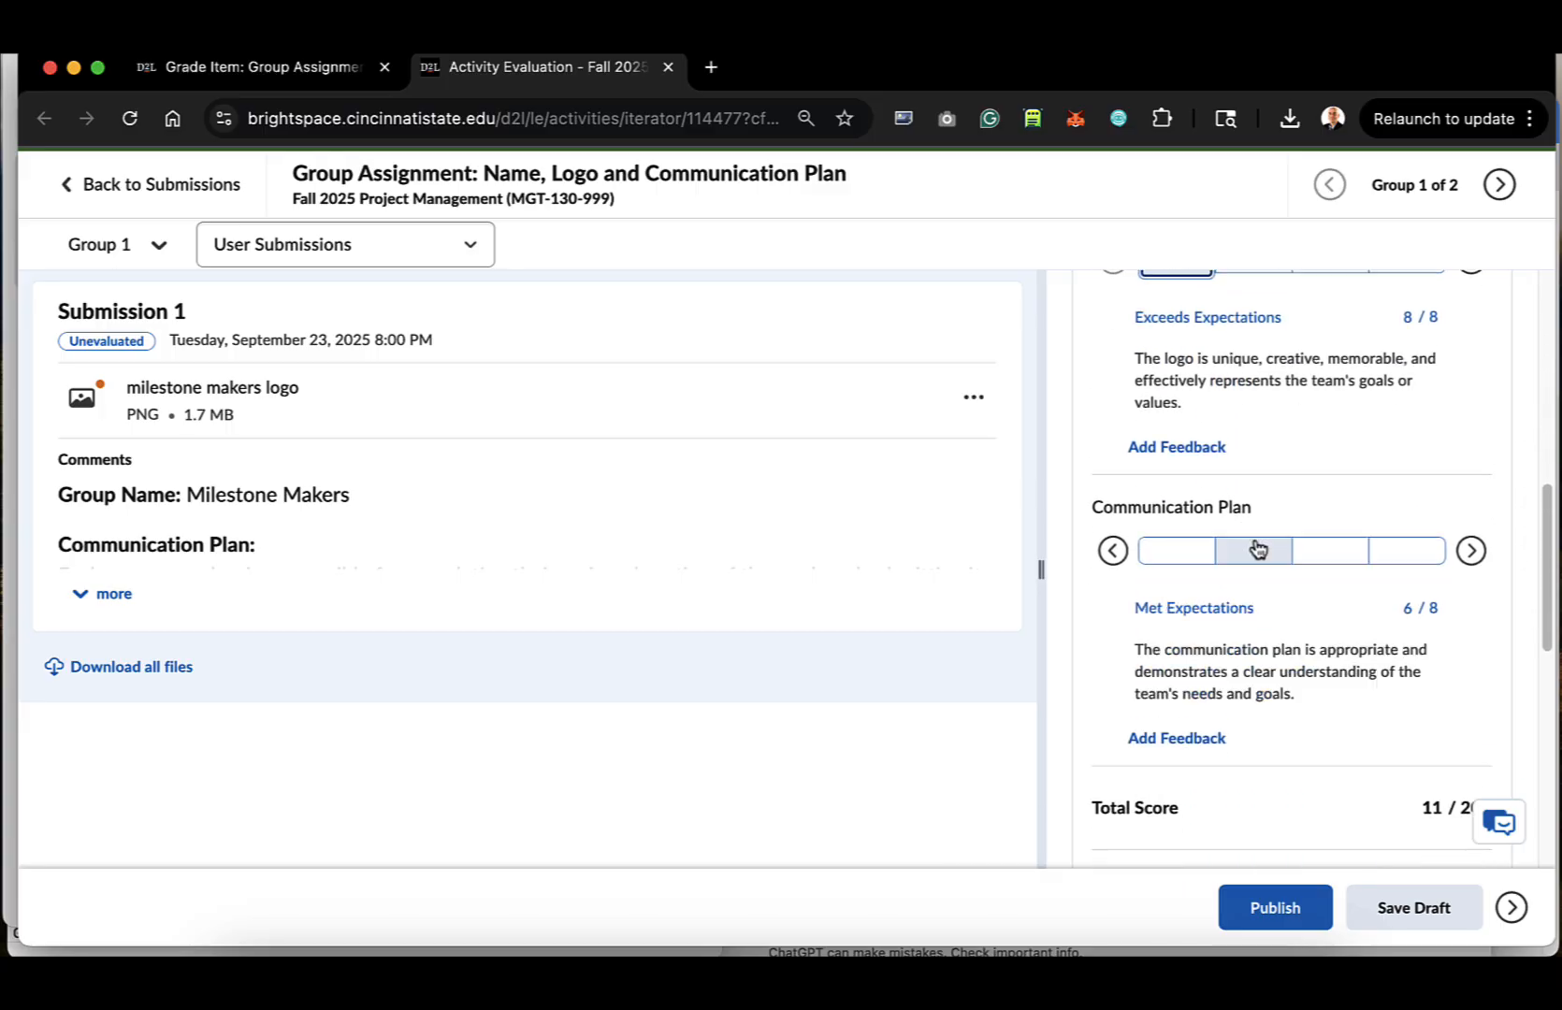
Publish Group 1's evaluation with the overall feedback left blank, and return to a refreshed learner grade list.
scroll(1319, 593, down, 5)
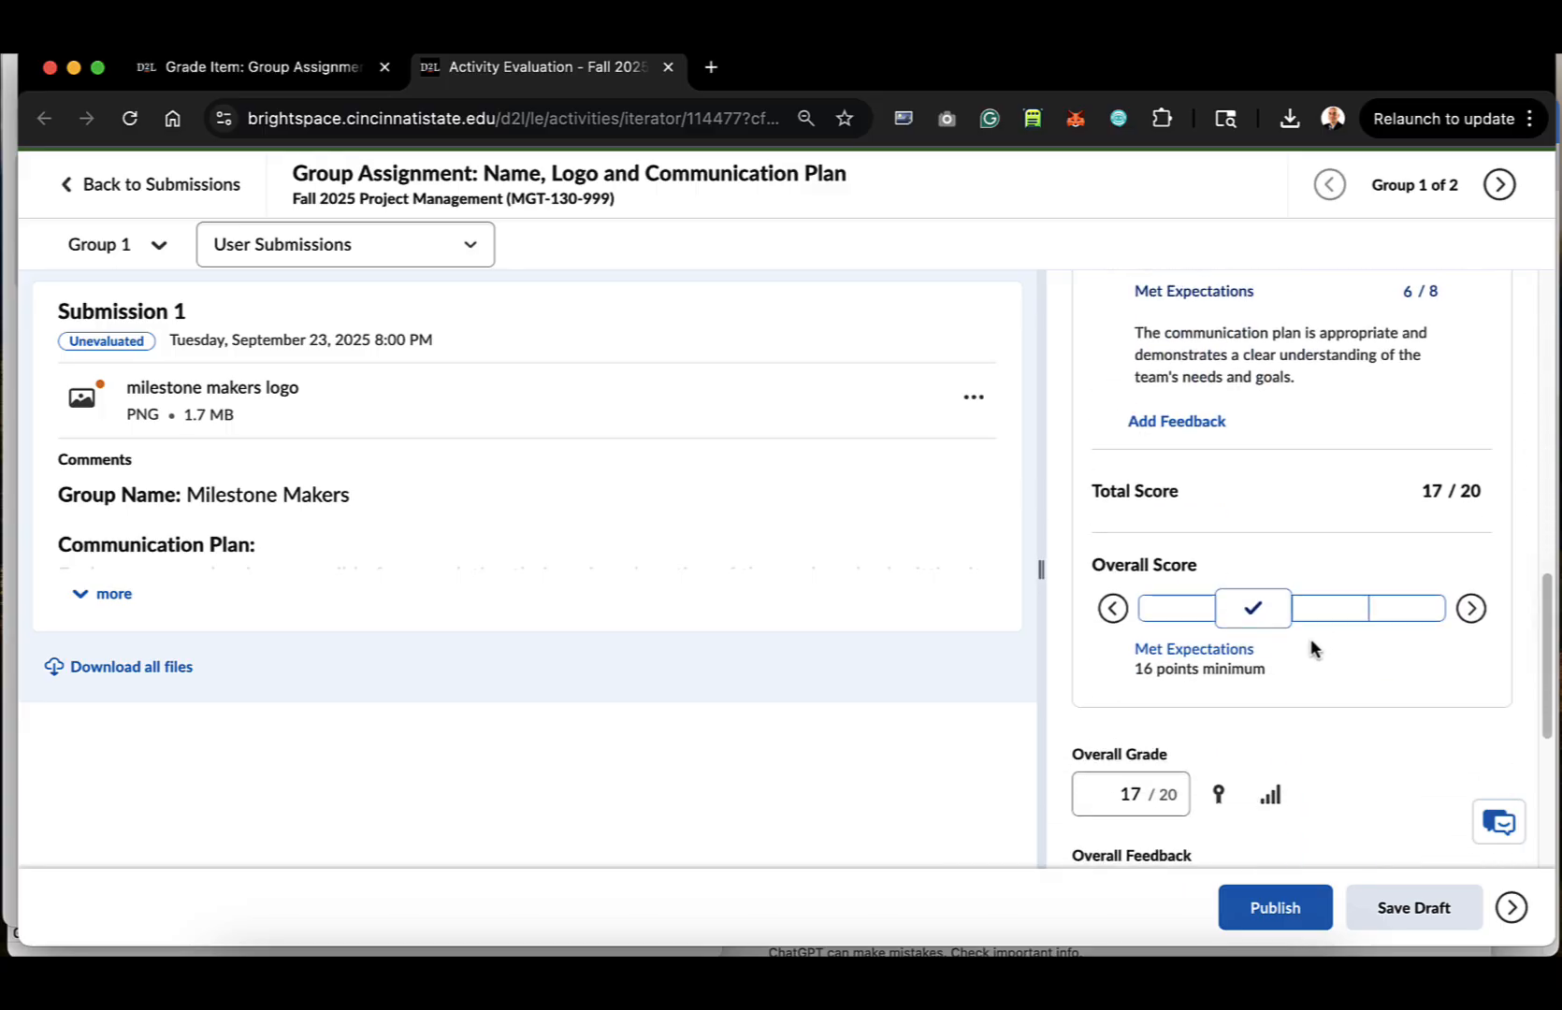
scroll(1311, 638, down, 5)
scroll(1311, 673, down, 3)
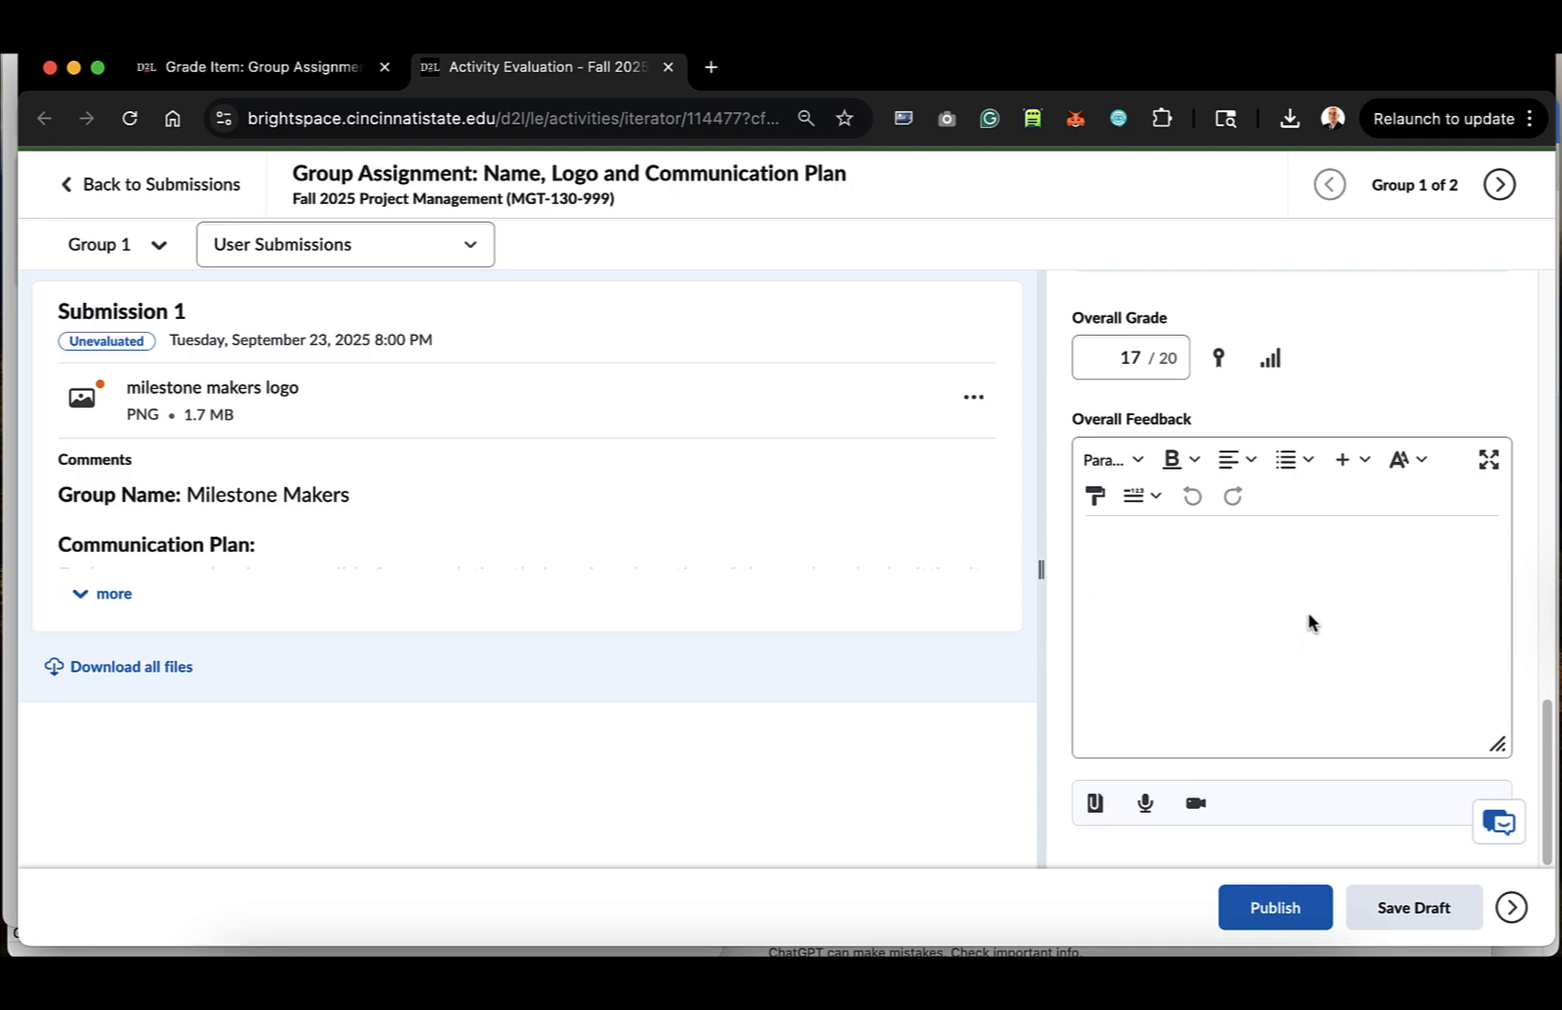
click(1255, 584)
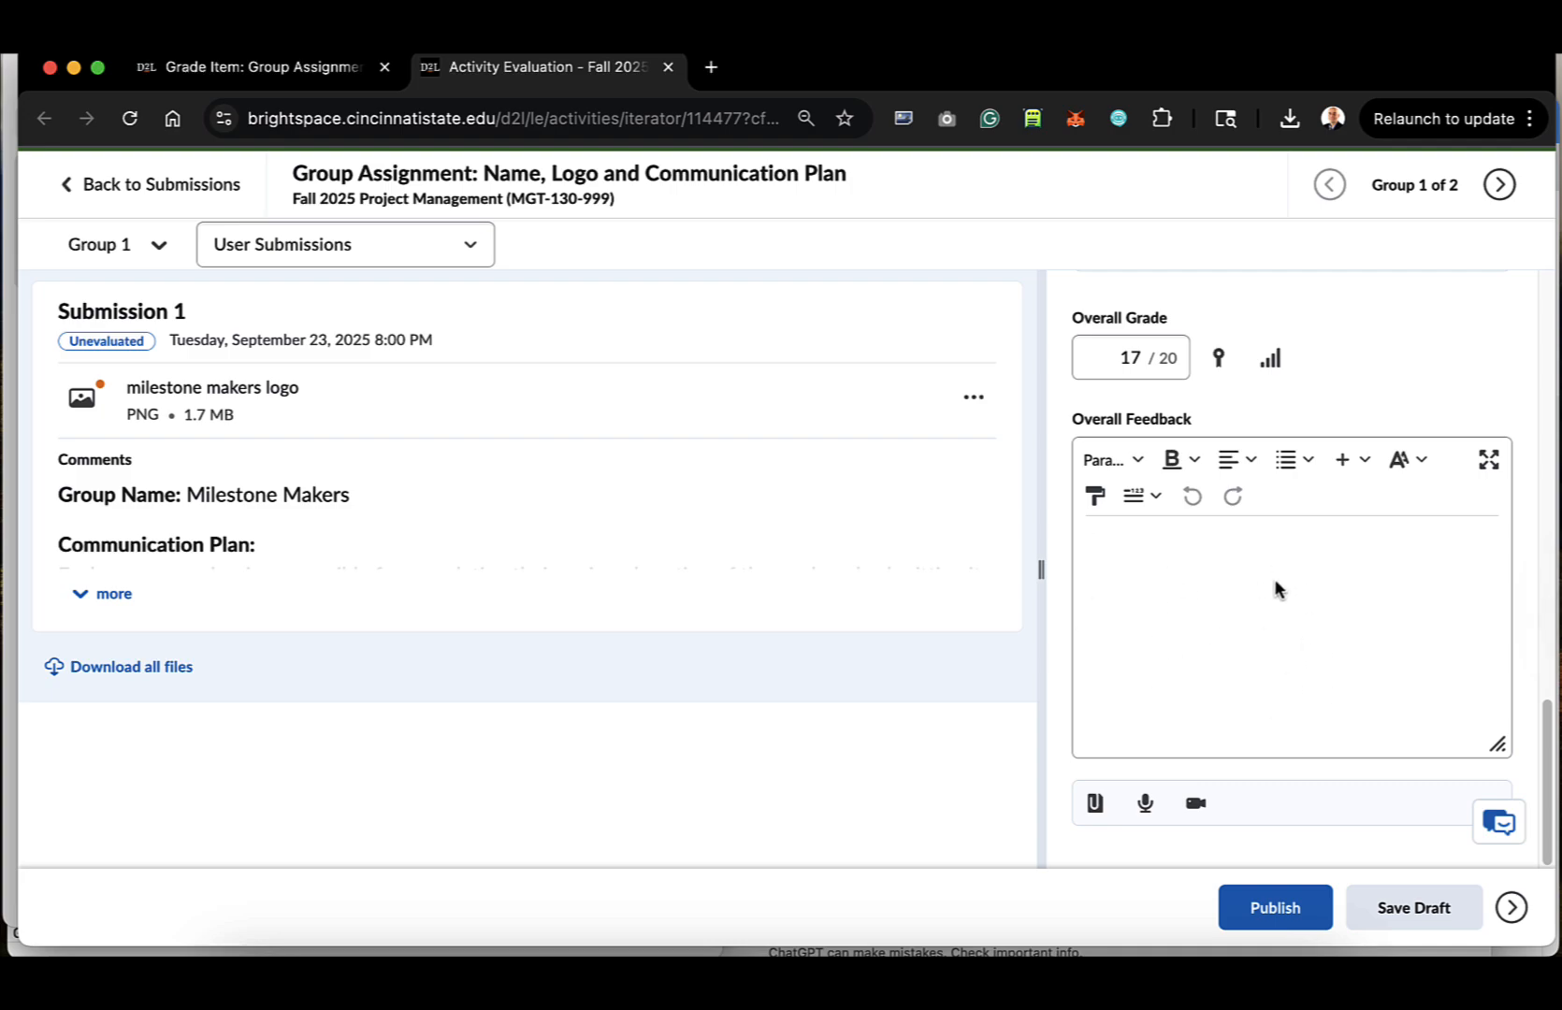
click(1278, 910)
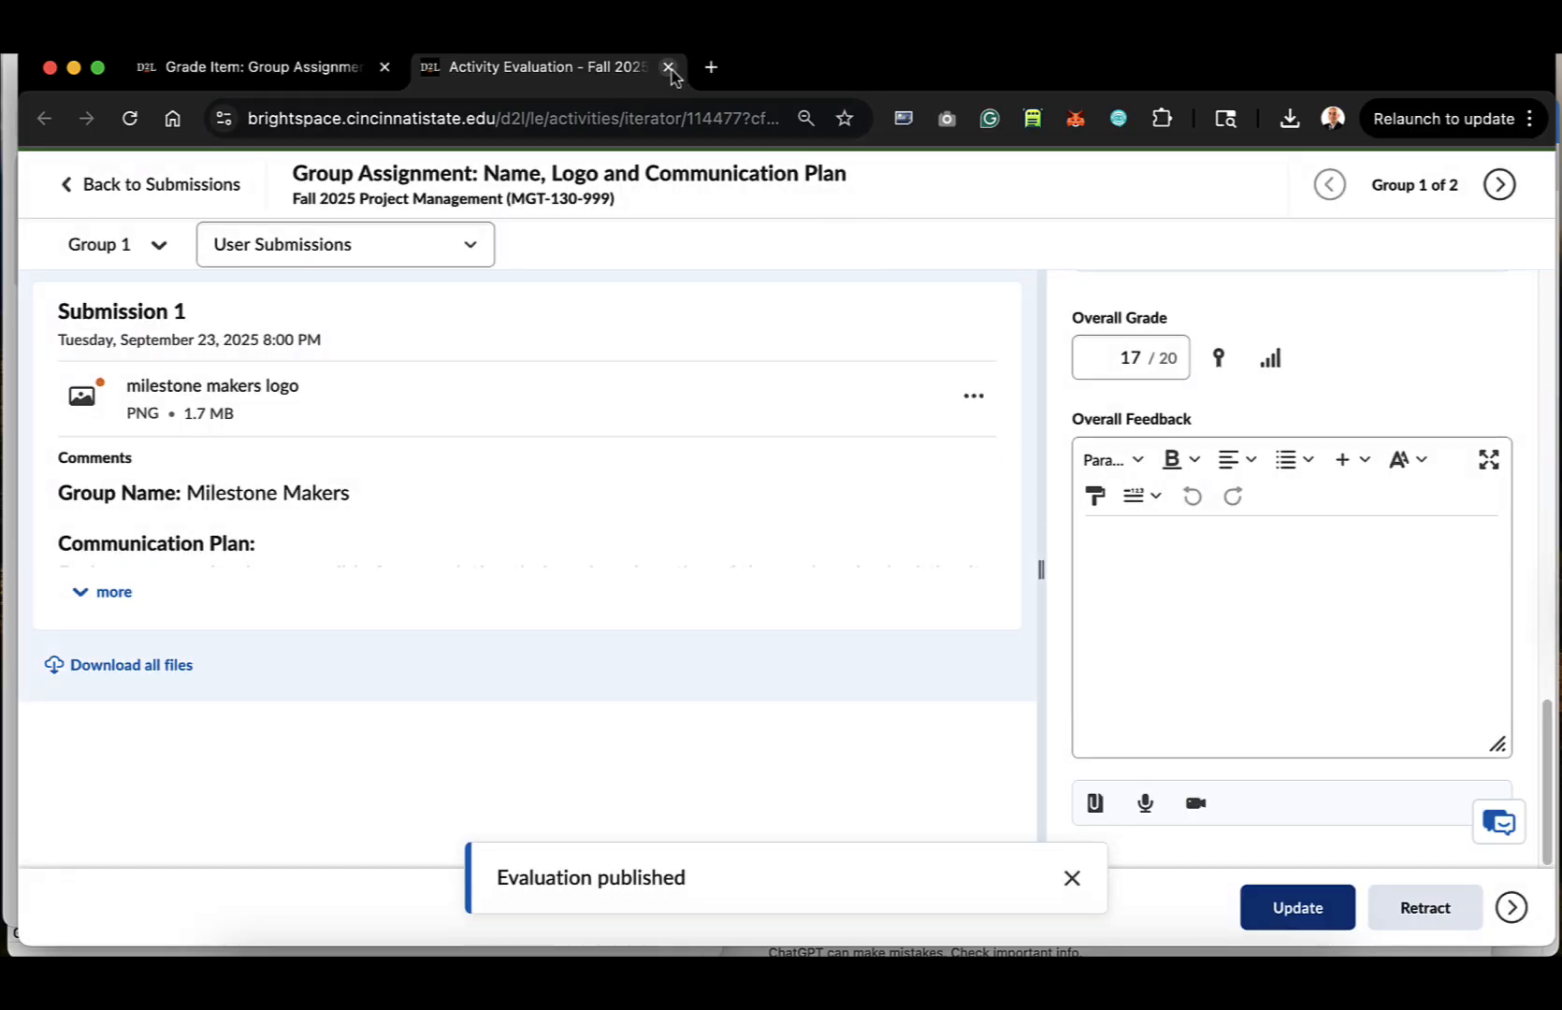
click(668, 68)
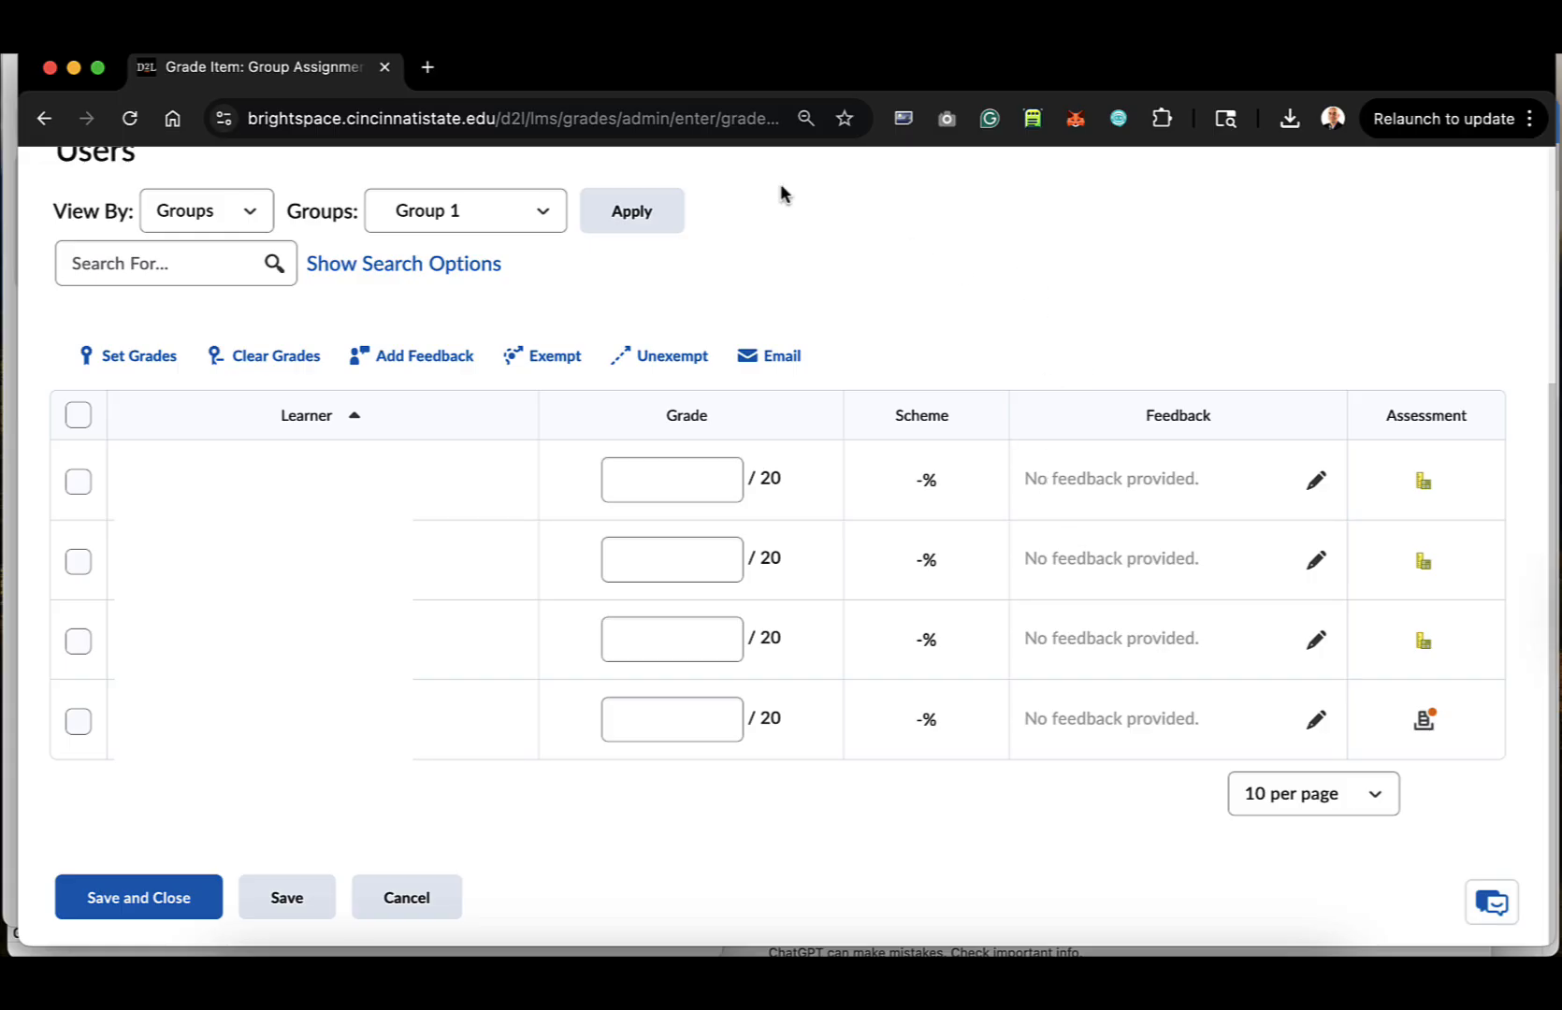
click(130, 118)
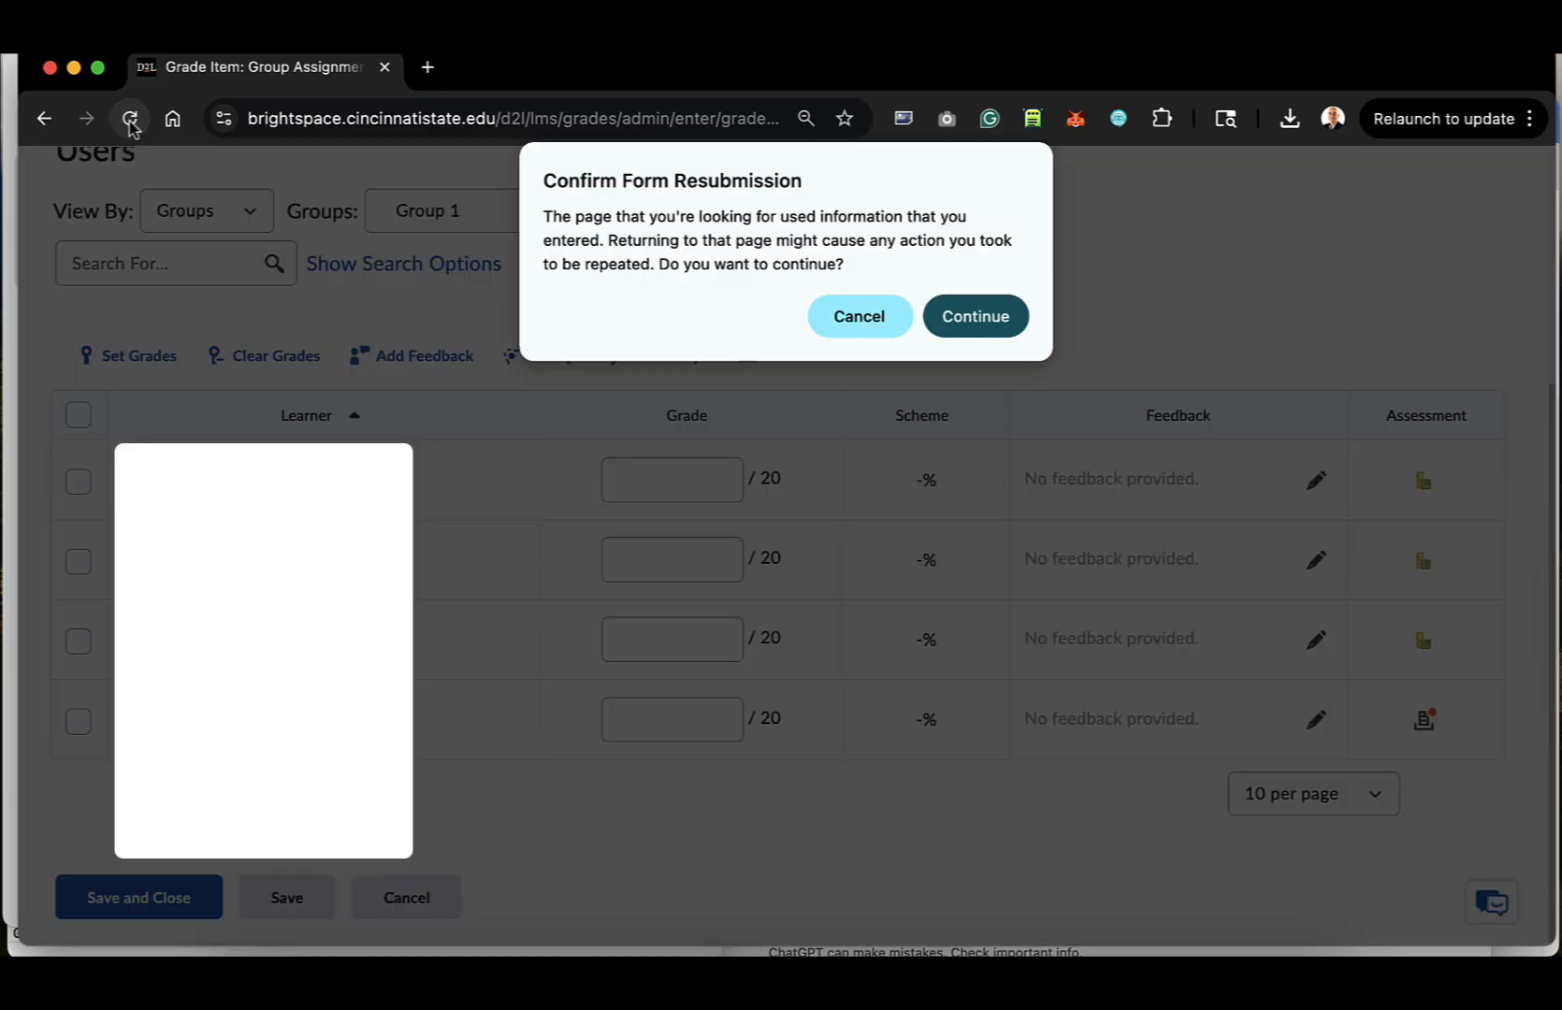
click(994, 317)
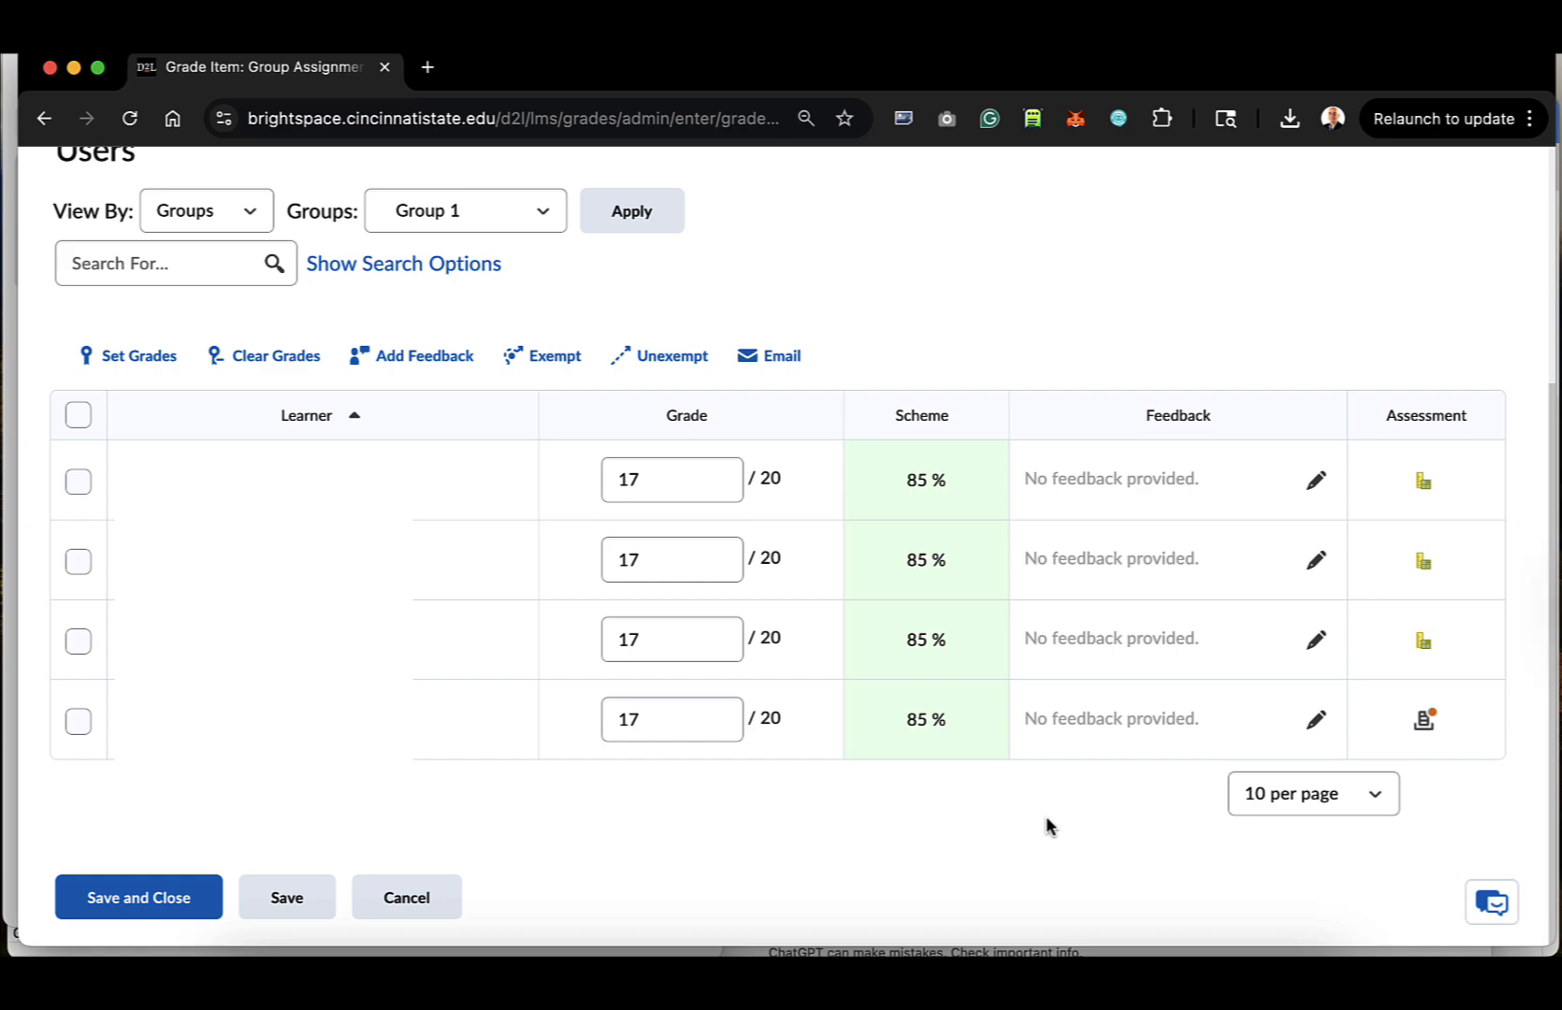
Override the grade of the third learner in Group 1 with 0 out of 20 and save the change.
drag(694, 642, 451, 603)
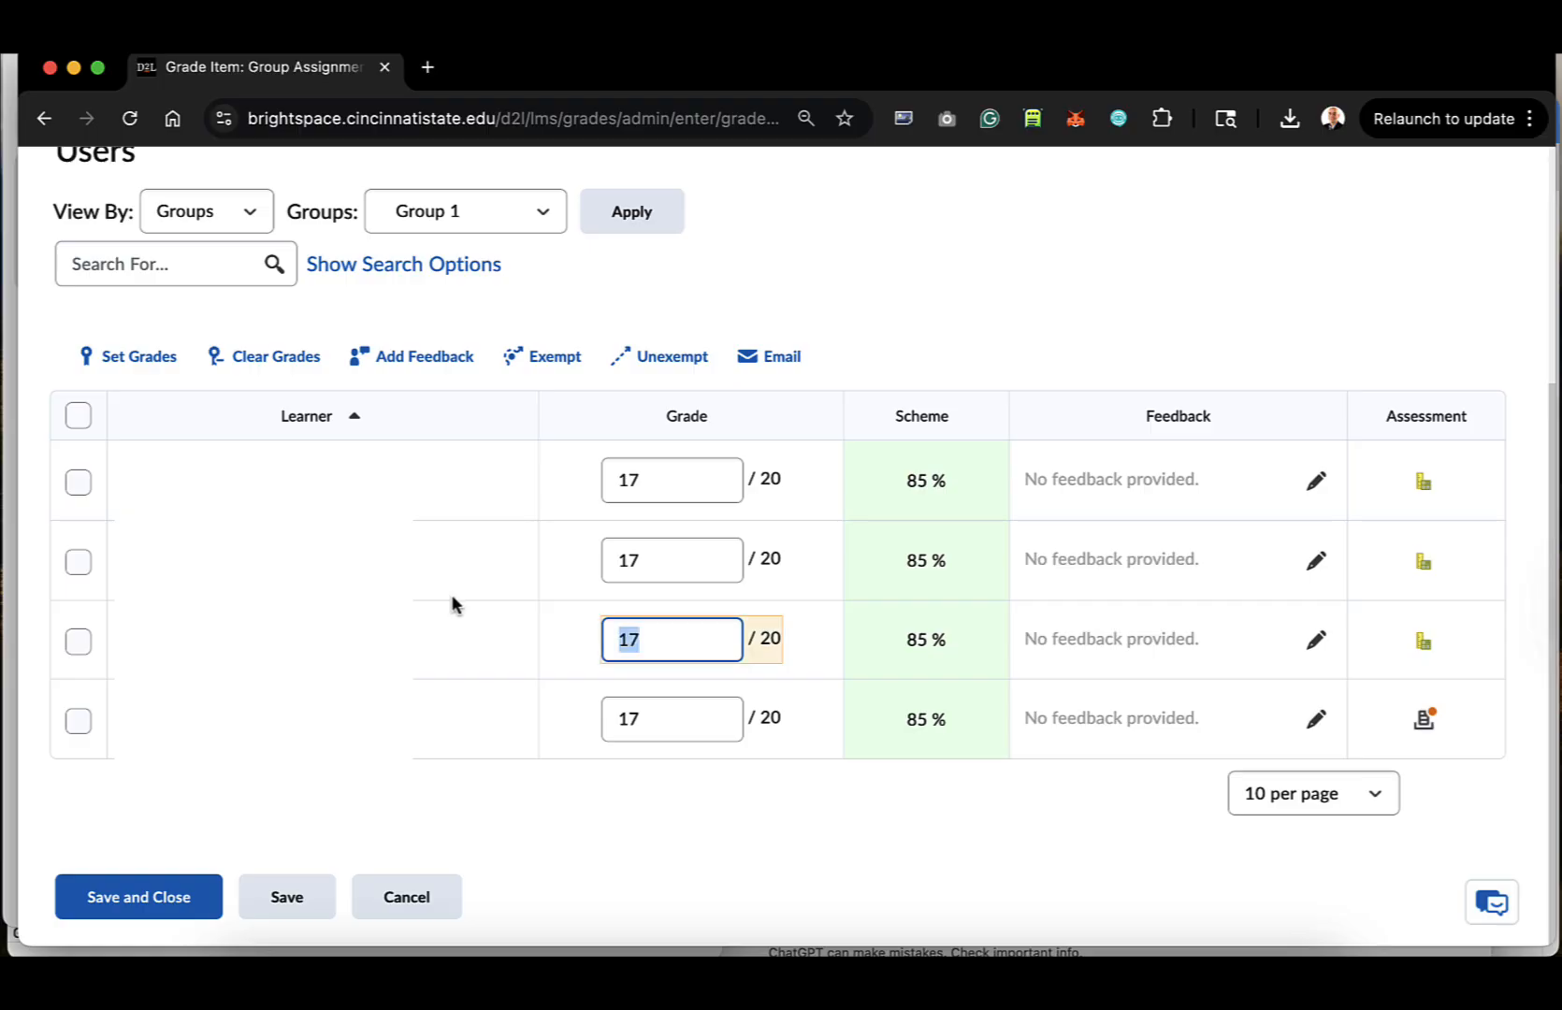
text(0)
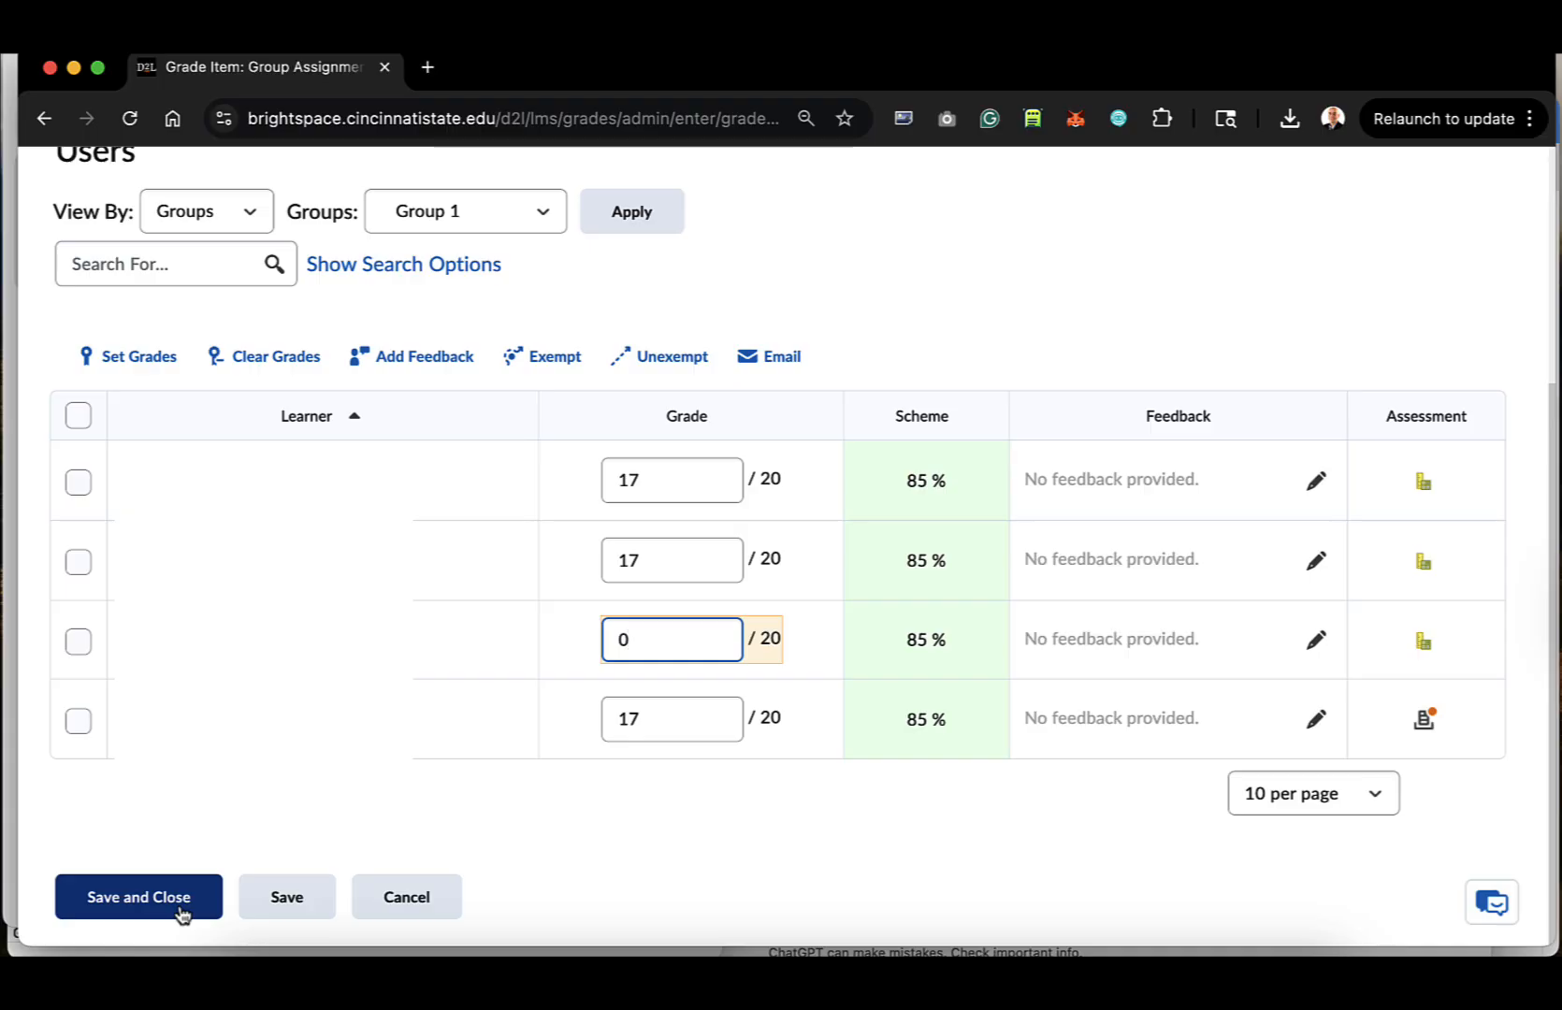
click(287, 899)
click(662, 408)
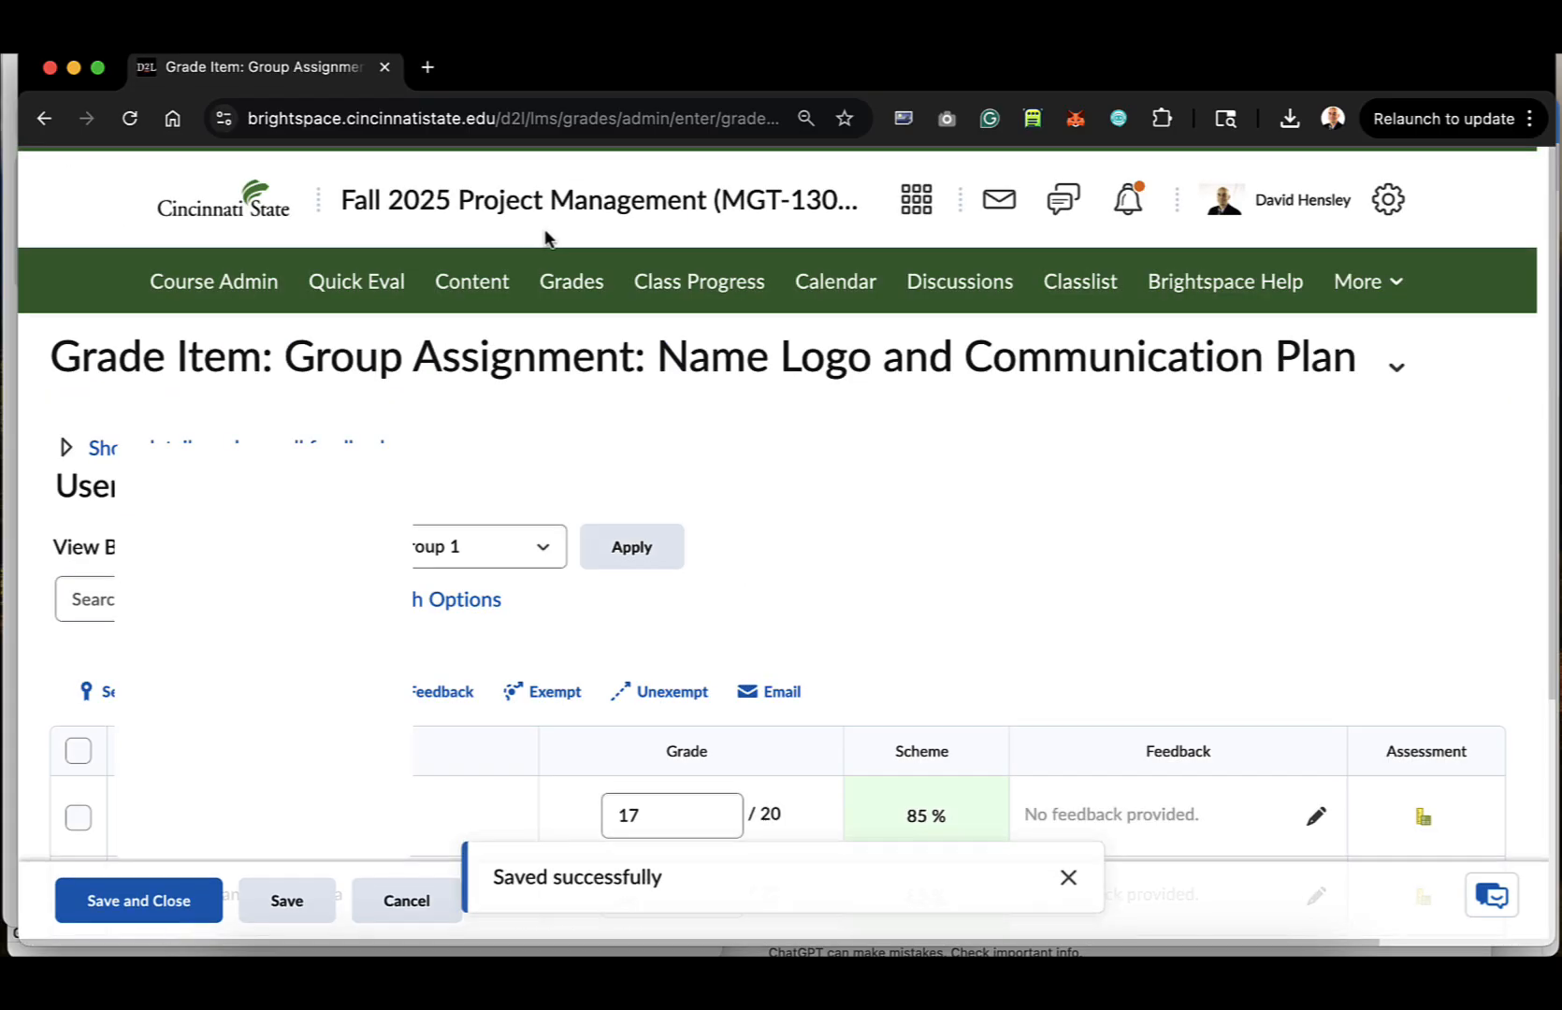
Switch the learner list to Group 2 and view that group's submission evaluation page, leaving it ungraded.
click(541, 228)
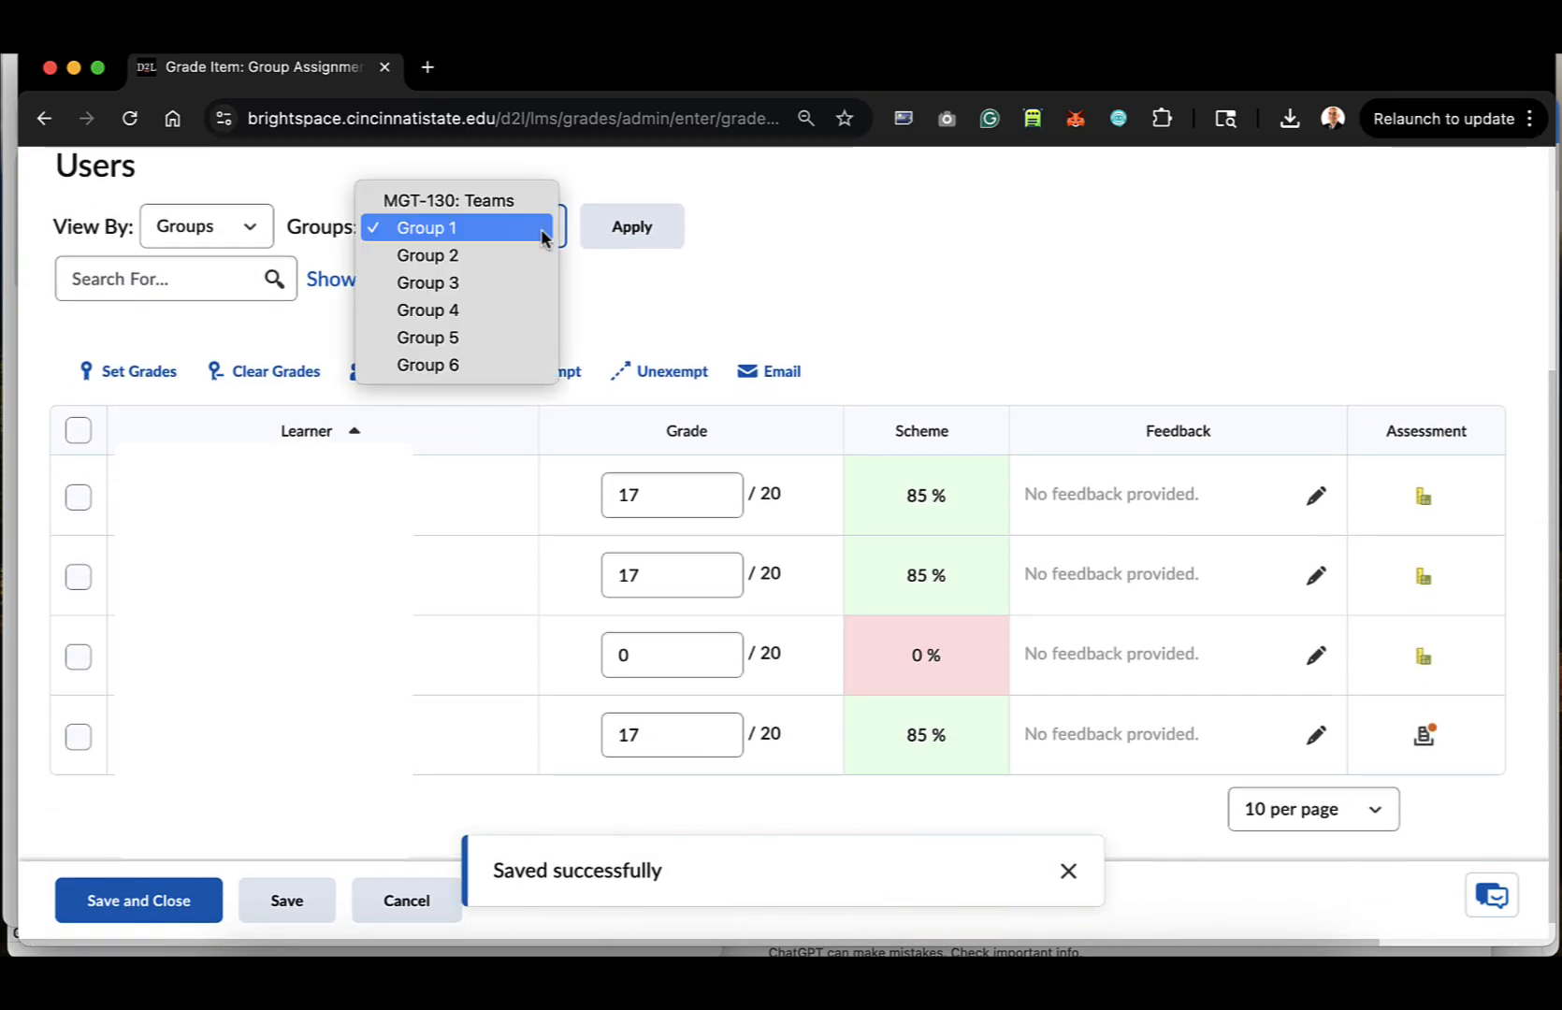
click(539, 254)
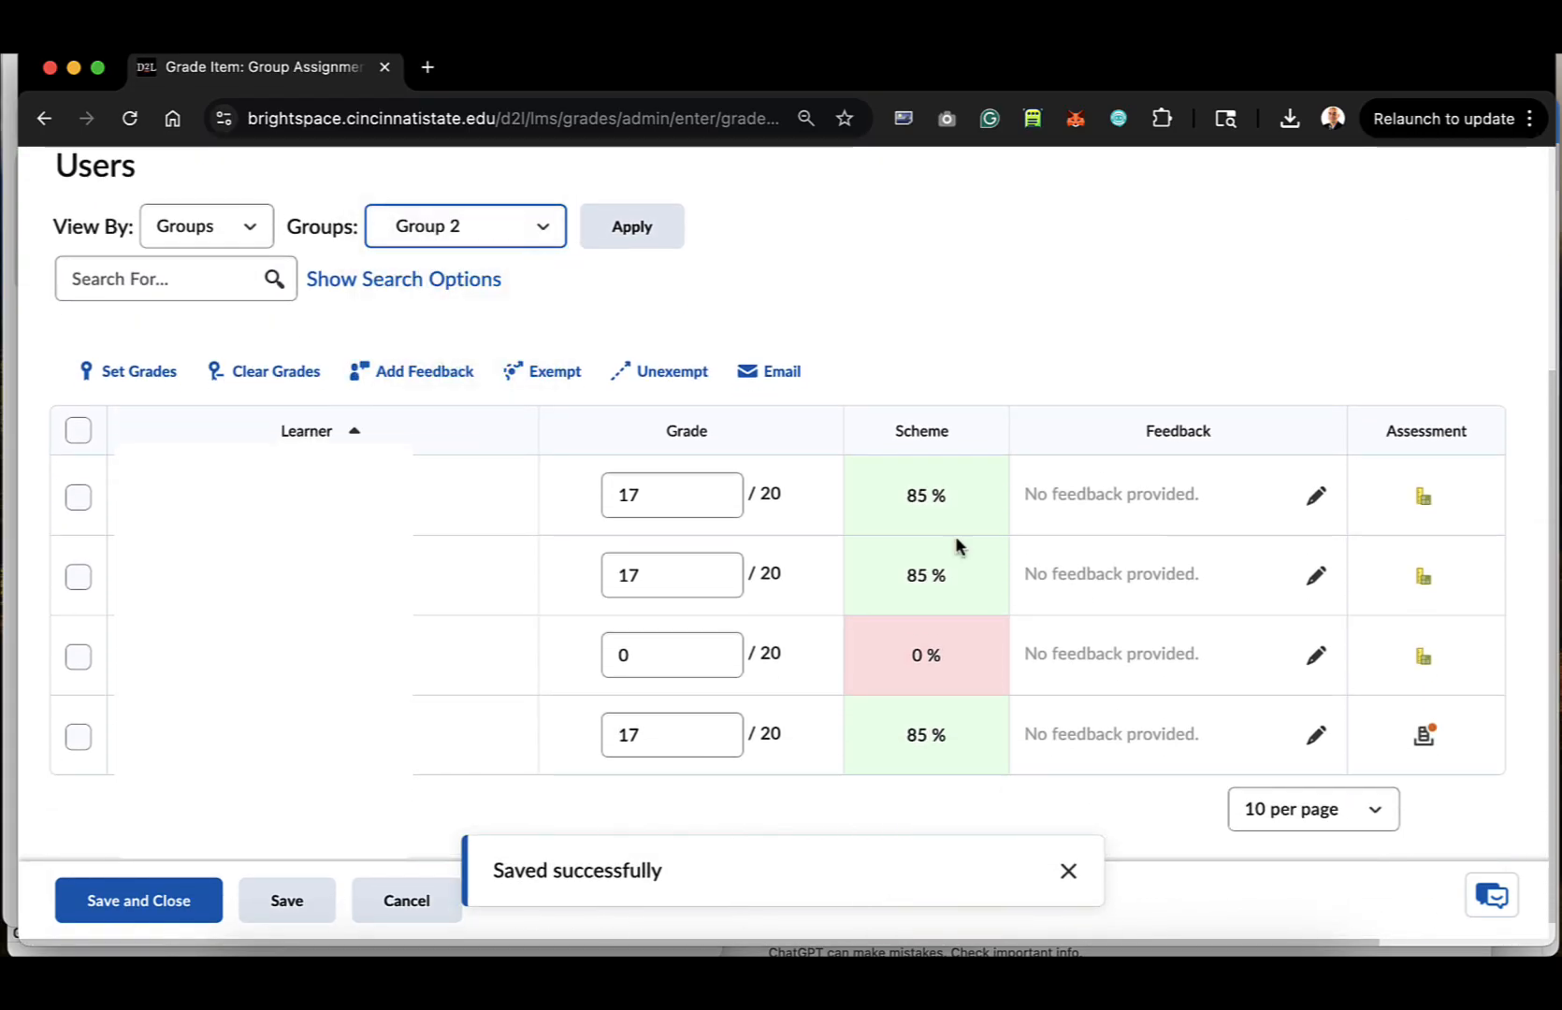
click(653, 236)
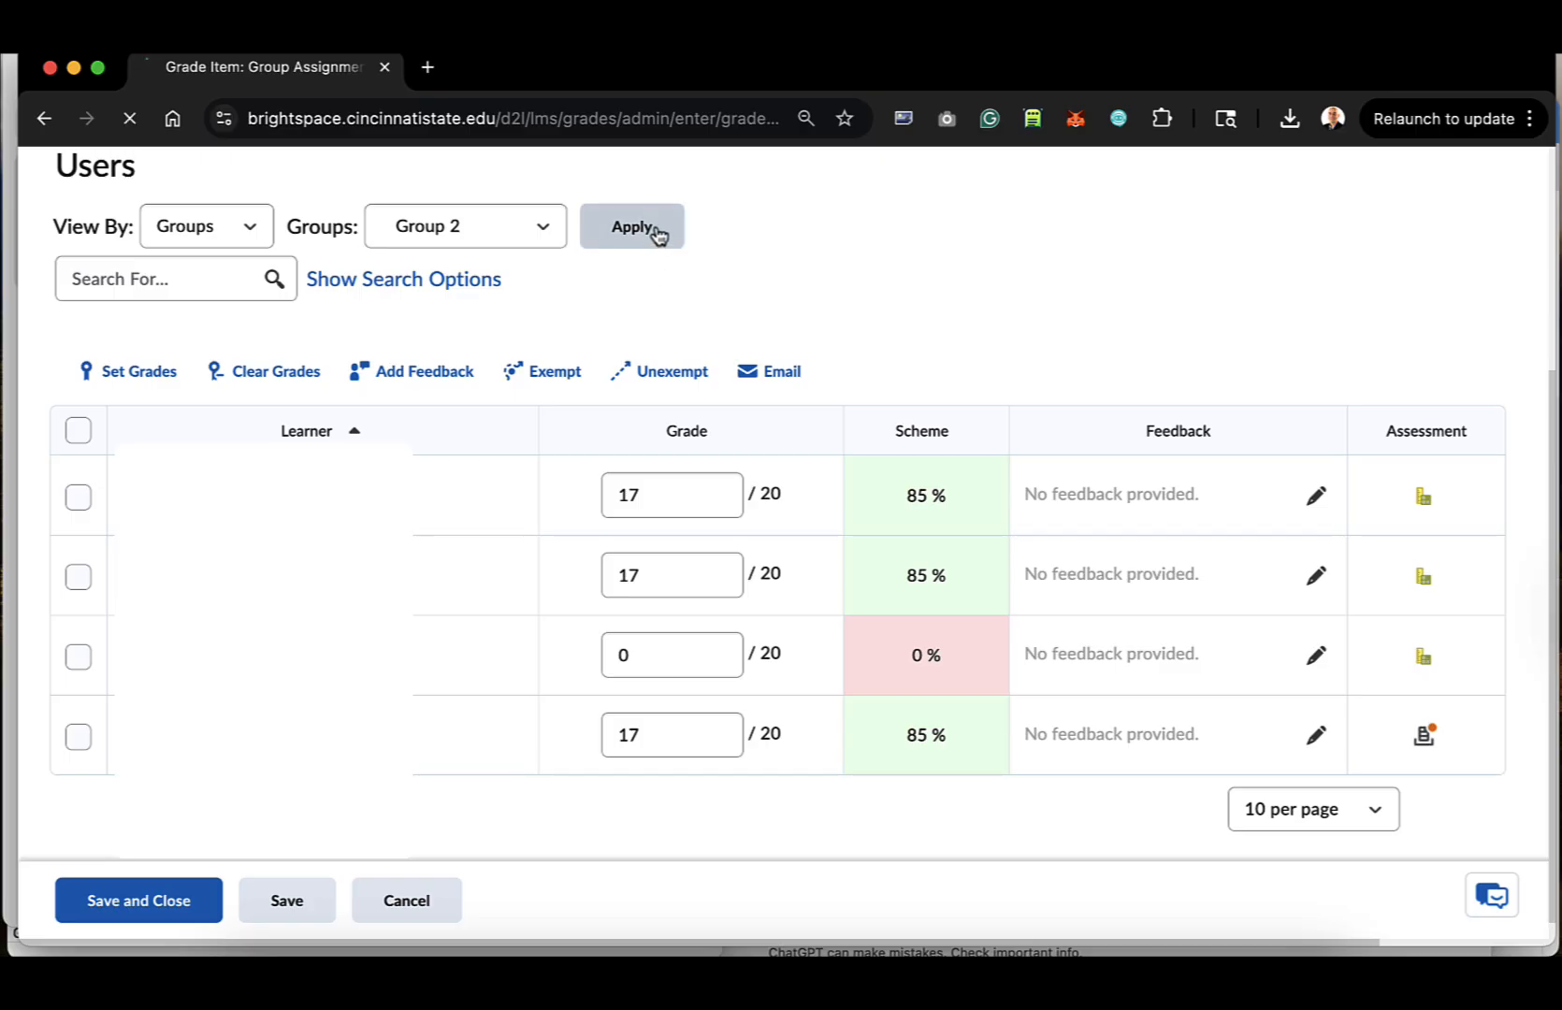
scroll(1492, 797, down, 5)
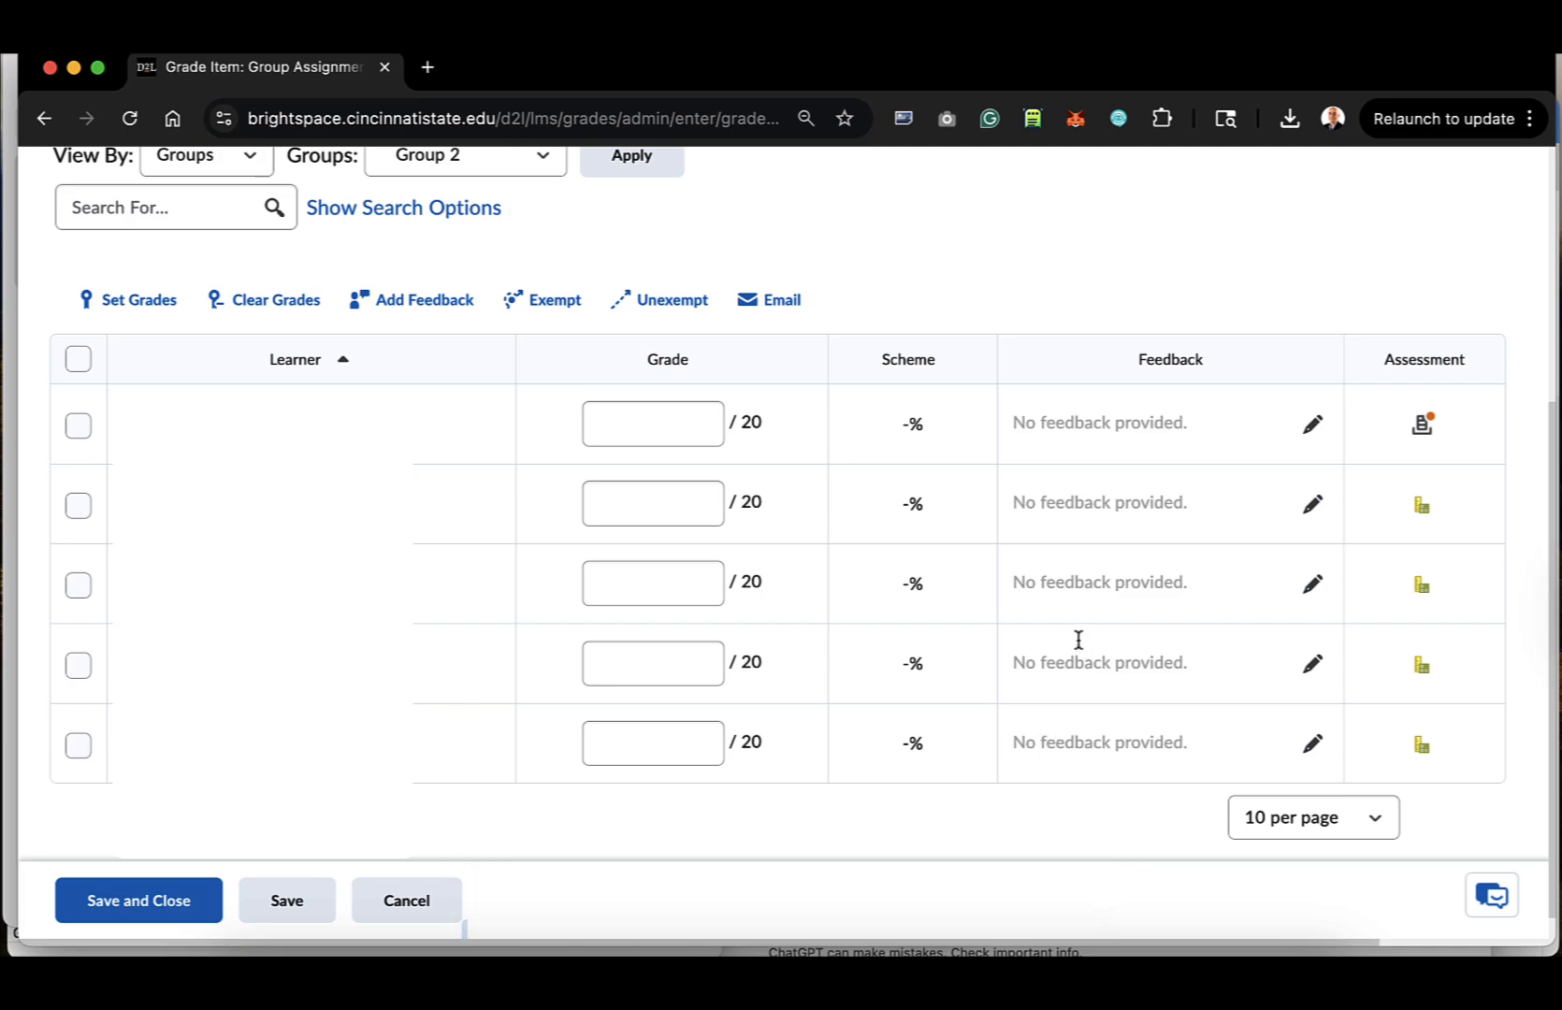
click(1422, 427)
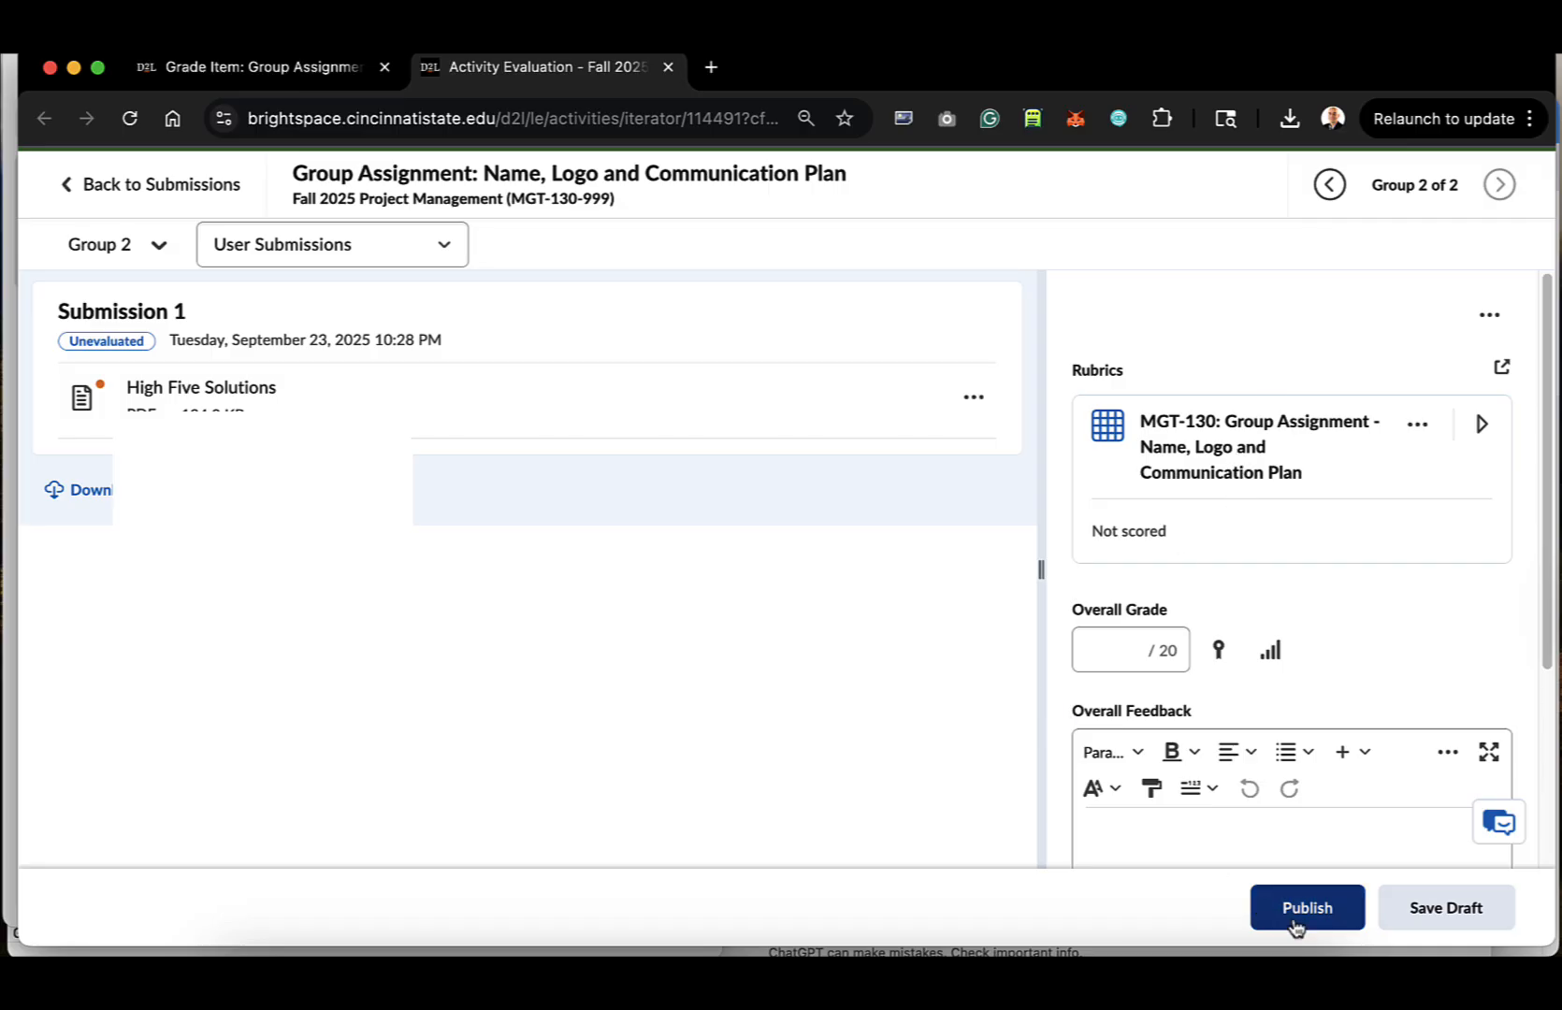
click(668, 66)
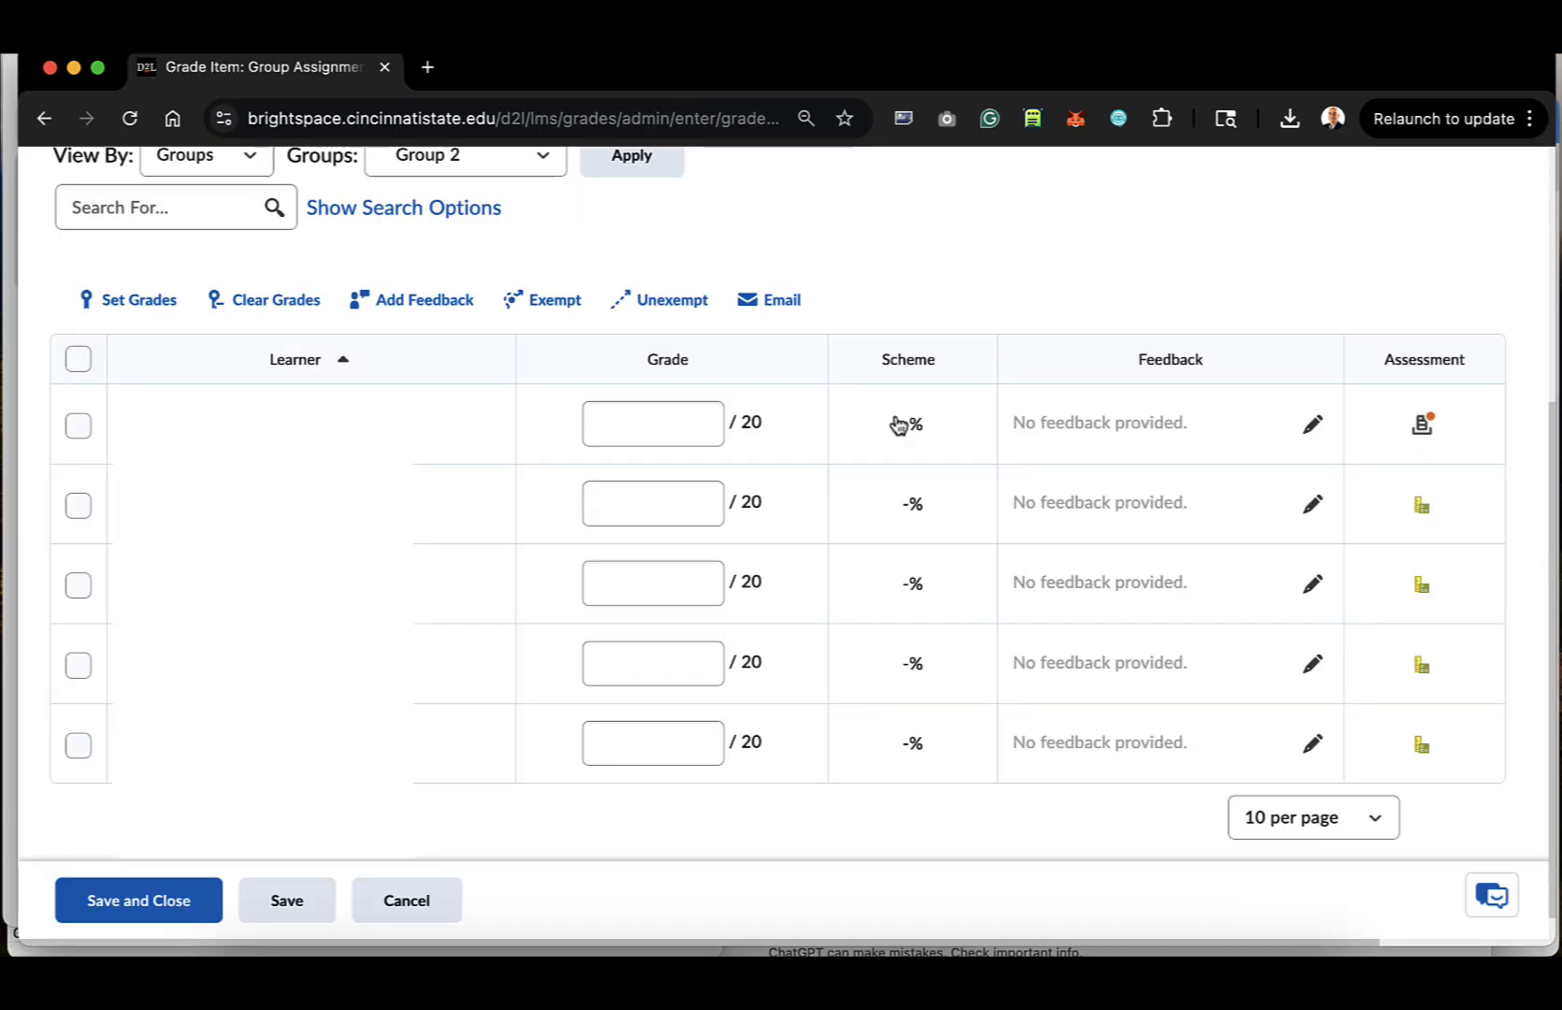